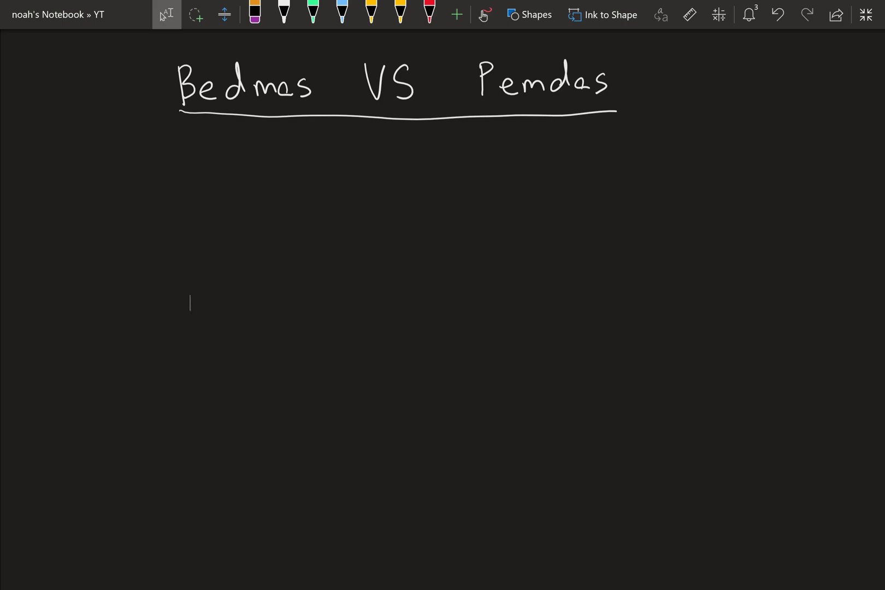
# Step: Handwrite Brackets and then Exponents in yellow ink under Bedmas
pyautogui.click(371, 14)
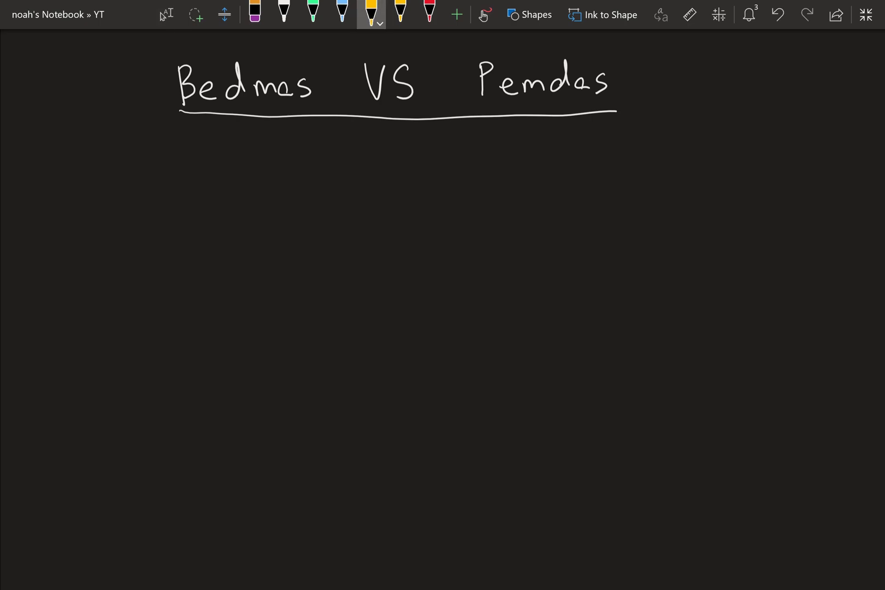
pyautogui.moveTo(212, 194)
pyautogui.mouseDown()
pyautogui.moveTo(212, 216)
pyautogui.moveTo(216, 207)
pyautogui.moveTo(213, 216)
pyautogui.moveTo(232, 208)
pyautogui.mouseUp()
pyautogui.moveTo(243, 207); pyautogui.dragTo(255, 215)
pyautogui.moveTo(256, 212); pyautogui.dragTo(278, 212)
pyautogui.moveTo(282, 193)
pyautogui.mouseDown()
pyautogui.moveTo(283, 210)
pyautogui.moveTo(289, 199)
pyautogui.mouseUp()
pyautogui.moveTo(298, 198); pyautogui.dragTo(290, 210)
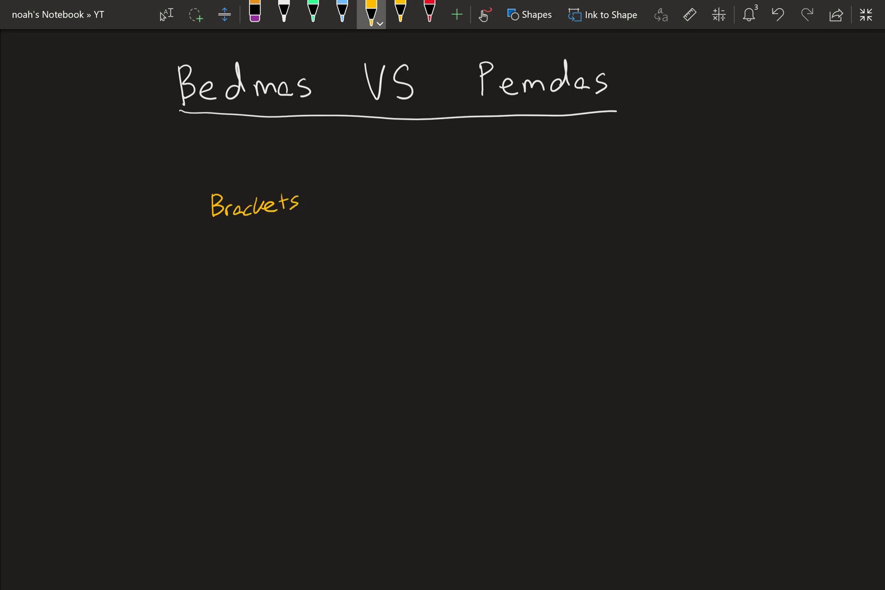
pyautogui.moveTo(212, 238); pyautogui.dragTo(212, 249)
pyautogui.moveTo(209, 234); pyautogui.dragTo(220, 234)
pyautogui.moveTo(211, 242)
pyautogui.mouseDown()
pyautogui.moveTo(236, 251)
pyautogui.moveTo(227, 252)
pyautogui.mouseUp()
pyautogui.moveTo(239, 247)
pyautogui.mouseDown()
pyautogui.moveTo(239, 257)
pyautogui.moveTo(244, 249)
pyautogui.mouseUp()
pyautogui.moveTo(251, 241)
pyautogui.mouseDown()
pyautogui.moveTo(250, 249)
pyautogui.moveTo(260, 246)
pyautogui.mouseUp()
pyautogui.moveTo(263, 242); pyautogui.dragTo(277, 240)
pyautogui.moveTo(284, 229)
pyautogui.mouseDown()
pyautogui.moveTo(284, 240)
pyautogui.moveTo(290, 235)
pyautogui.mouseUp()
pyautogui.moveTo(300, 234); pyautogui.dragTo(292, 247)
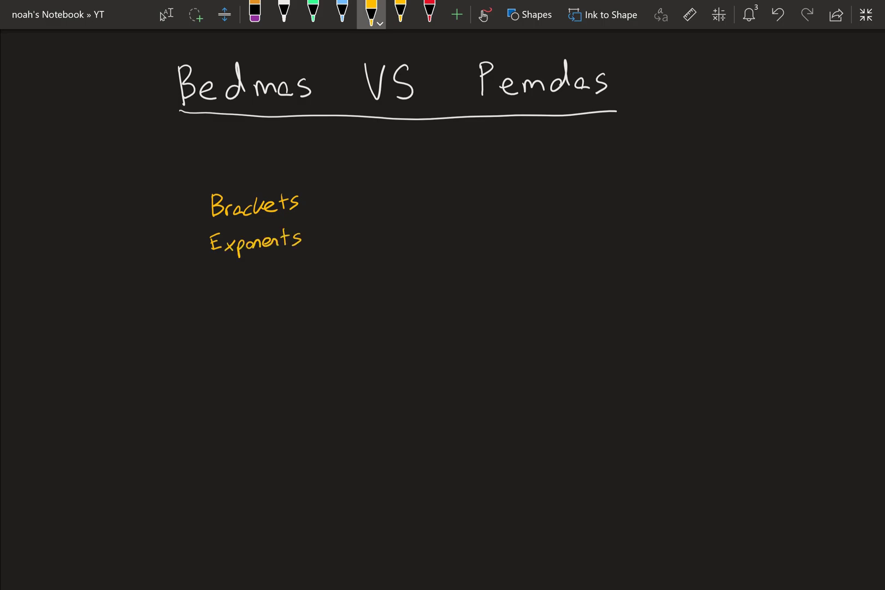
# Step: Write Divide, Multiply, Add and Subtract down the Bedmas column below Exponents
pyautogui.moveTo(208, 273)
pyautogui.mouseDown()
pyautogui.moveTo(208, 288)
pyautogui.moveTo(239, 275)
pyautogui.moveTo(257, 285)
pyautogui.mouseUp()
pyautogui.moveTo(261, 279); pyautogui.dragTo(275, 282)
pyautogui.moveTo(207, 304)
pyautogui.mouseDown()
pyautogui.moveTo(206, 317)
pyautogui.moveTo(235, 311)
pyautogui.mouseUp()
pyautogui.moveTo(240, 302)
pyautogui.mouseDown()
pyautogui.moveTo(241, 315)
pyautogui.moveTo(250, 314)
pyautogui.mouseUp()
pyautogui.moveTo(245, 309)
pyautogui.mouseDown()
pyautogui.moveTo(257, 306)
pyautogui.moveTo(265, 318)
pyautogui.mouseUp()
pyautogui.moveTo(265, 306); pyautogui.dragTo(277, 308)
pyautogui.moveTo(281, 302); pyautogui.dragTo(284, 320)
pyautogui.moveTo(205, 342); pyautogui.dragTo(216, 344)
pyautogui.moveTo(206, 337)
pyautogui.mouseDown()
pyautogui.moveTo(228, 344)
pyautogui.moveTo(239, 322)
pyautogui.moveTo(240, 343)
pyautogui.moveTo(205, 373)
pyautogui.moveTo(230, 373)
pyautogui.mouseUp()
pyautogui.moveTo(233, 358)
pyautogui.mouseDown()
pyautogui.moveTo(247, 373)
pyautogui.moveTo(251, 363)
pyautogui.mouseUp()
pyautogui.moveTo(253, 371)
pyautogui.mouseDown()
pyautogui.moveTo(259, 359)
pyautogui.moveTo(277, 370)
pyautogui.mouseUp()
pyautogui.moveTo(286, 353)
pyautogui.mouseDown()
pyautogui.moveTo(285, 371)
pyautogui.moveTo(295, 359)
pyautogui.mouseUp()
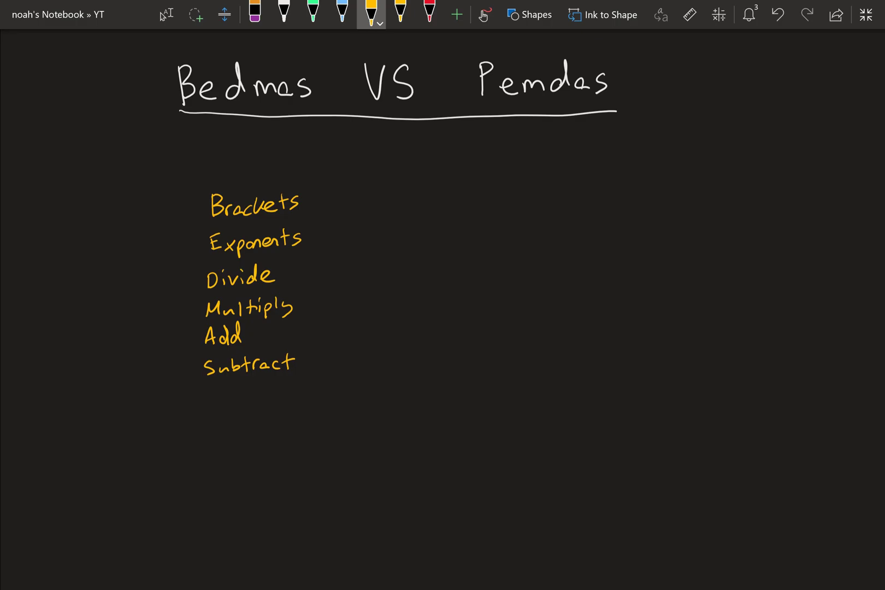
# Step: Begin the first Pemdas word, writing 'Par' at the top of the right column
pyautogui.moveTo(463, 181); pyautogui.dragTo(464, 196)
pyautogui.moveTo(463, 181); pyautogui.dragTo(474, 194)
pyautogui.moveTo(474, 193); pyautogui.dragTo(487, 196)
pyautogui.moveTo(488, 192); pyautogui.dragTo(505, 196)
pyautogui.moveTo(504, 197); pyautogui.dragTo(512, 195)
# Step: Erase the misspelt letters after 'Par' and complete the word Parenthesis in yellow
pyautogui.click(255, 14)
pyautogui.moveTo(494, 192); pyautogui.dragTo(512, 192)
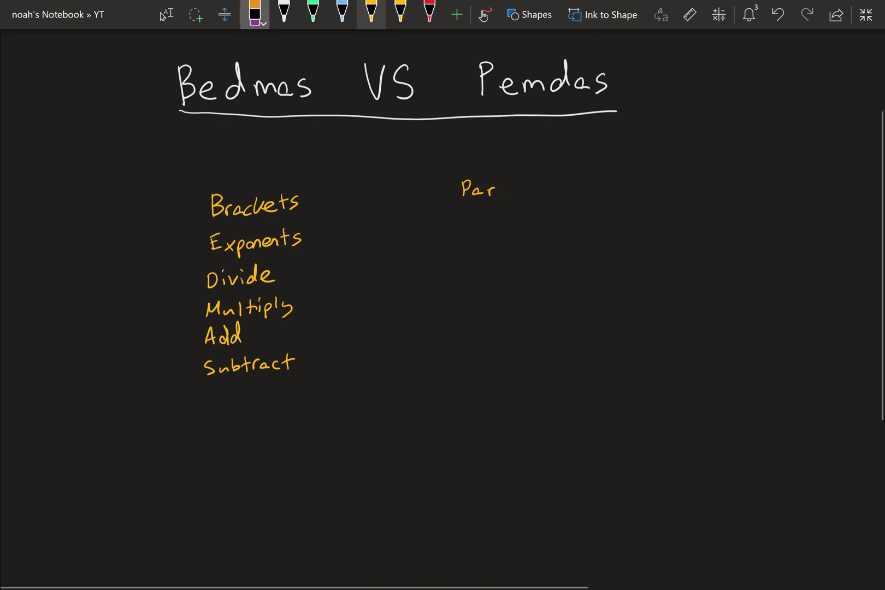
pyautogui.click(371, 14)
pyautogui.moveTo(501, 191); pyautogui.dragTo(528, 195)
pyautogui.moveTo(523, 188); pyautogui.dragTo(533, 187)
pyautogui.moveTo(539, 179)
pyautogui.mouseDown()
pyautogui.moveTo(538, 194)
pyautogui.moveTo(547, 195)
pyautogui.mouseUp()
pyautogui.moveTo(551, 189); pyautogui.dragTo(552, 194)
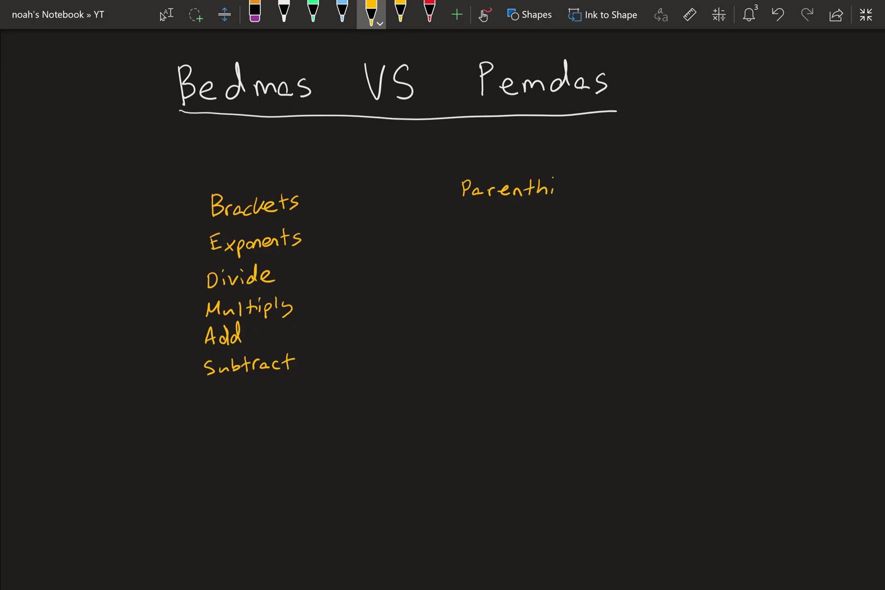
pyautogui.click(254, 13)
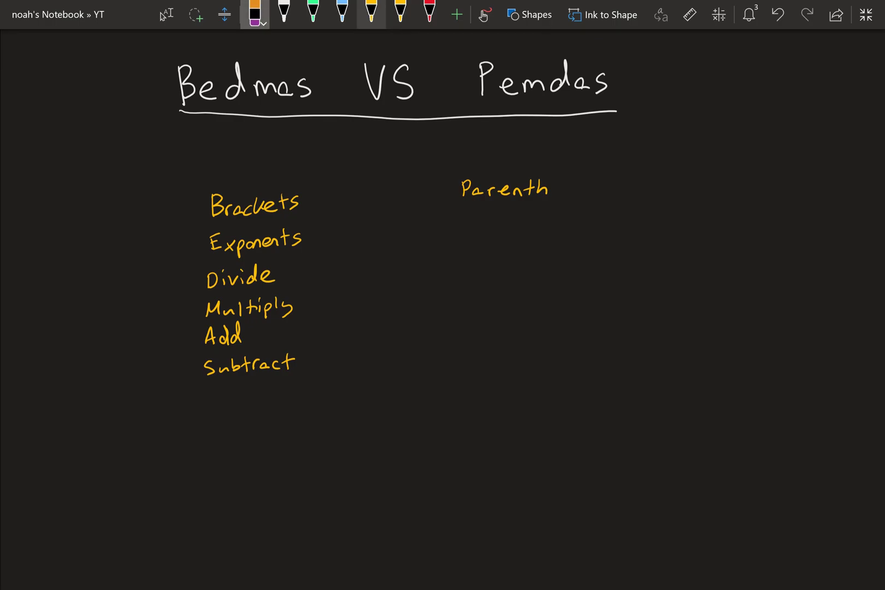
pyautogui.click(371, 14)
pyautogui.moveTo(551, 191); pyautogui.dragTo(582, 192)
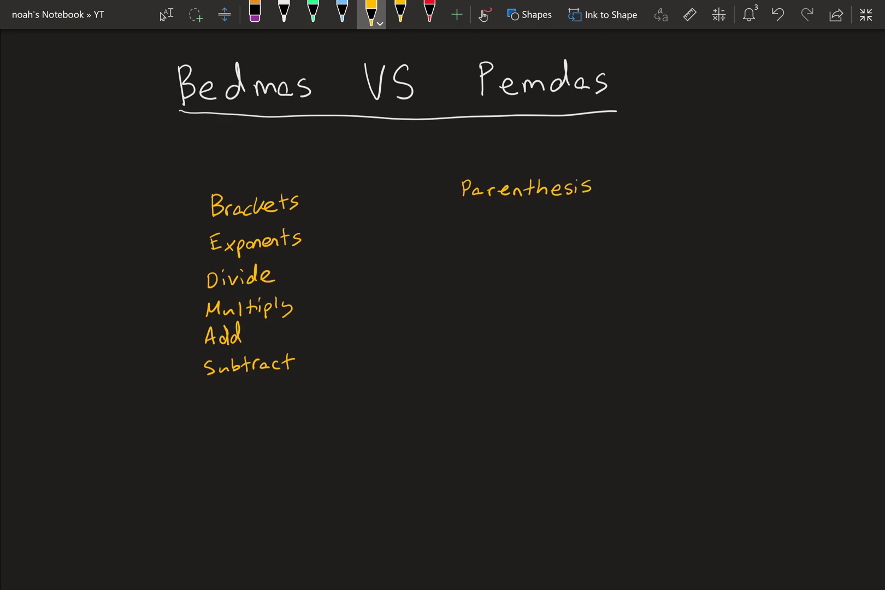
# Step: Write Exponents and then Multiply below Parenthesis in the Pemdas column
pyautogui.moveTo(464, 215)
pyautogui.mouseDown()
pyautogui.moveTo(468, 228)
pyautogui.moveTo(475, 218)
pyautogui.mouseUp()
pyautogui.moveTo(468, 226); pyautogui.dragTo(488, 228)
pyautogui.moveTo(489, 218)
pyautogui.mouseDown()
pyautogui.moveTo(480, 228)
pyautogui.moveTo(501, 222)
pyautogui.mouseUp()
pyautogui.moveTo(504, 228); pyautogui.dragTo(523, 226)
pyautogui.moveTo(525, 227)
pyautogui.mouseDown()
pyautogui.moveTo(541, 226)
pyautogui.moveTo(546, 214)
pyautogui.mouseUp()
pyautogui.moveTo(557, 213); pyautogui.dragTo(548, 225)
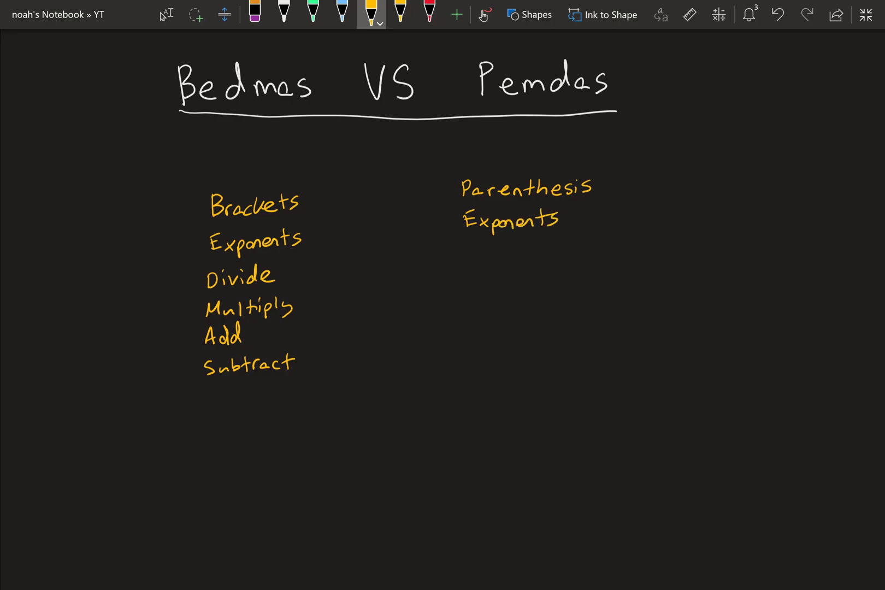
pyautogui.moveTo(468, 262); pyautogui.dragTo(499, 261)
pyautogui.moveTo(506, 246)
pyautogui.mouseDown()
pyautogui.moveTo(506, 260)
pyautogui.moveTo(516, 252)
pyautogui.mouseUp()
pyautogui.moveTo(519, 254); pyautogui.dragTo(519, 266)
pyautogui.moveTo(522, 254); pyautogui.dragTo(528, 257)
pyautogui.moveTo(533, 250); pyautogui.dragTo(546, 263)
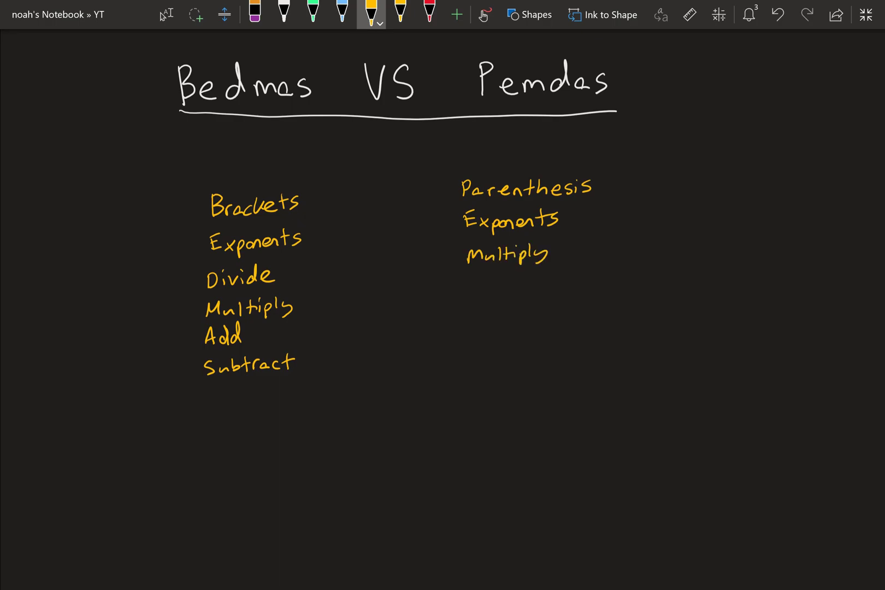
# Step: Finish the Pemdas column with Divide, Add and Subtract
pyautogui.moveTo(468, 281); pyautogui.dragTo(468, 294)
pyautogui.moveTo(468, 280)
pyautogui.mouseDown()
pyautogui.moveTo(469, 293)
pyautogui.moveTo(496, 282)
pyautogui.moveTo(499, 293)
pyautogui.mouseUp()
pyautogui.moveTo(509, 283); pyautogui.dragTo(511, 289)
pyautogui.moveTo(512, 273)
pyautogui.mouseDown()
pyautogui.moveTo(514, 291)
pyautogui.moveTo(527, 289)
pyautogui.mouseUp()
pyautogui.moveTo(468, 322); pyautogui.dragTo(476, 321)
pyautogui.moveTo(470, 315); pyautogui.dragTo(480, 317)
pyautogui.moveTo(489, 302); pyautogui.dragTo(494, 317)
pyautogui.moveTo(502, 300)
pyautogui.mouseDown()
pyautogui.moveTo(503, 318)
pyautogui.moveTo(465, 354)
pyautogui.mouseUp()
pyautogui.moveTo(475, 347)
pyautogui.mouseDown()
pyautogui.moveTo(508, 353)
pyautogui.moveTo(515, 345)
pyautogui.mouseUp()
pyautogui.moveTo(511, 353)
pyautogui.mouseDown()
pyautogui.moveTo(518, 344)
pyautogui.moveTo(531, 353)
pyautogui.mouseUp()
pyautogui.moveTo(541, 344); pyautogui.dragTo(547, 352)
pyautogui.moveTo(550, 336)
pyautogui.mouseDown()
pyautogui.moveTo(552, 354)
pyautogui.moveTo(559, 340)
pyautogui.mouseUp()
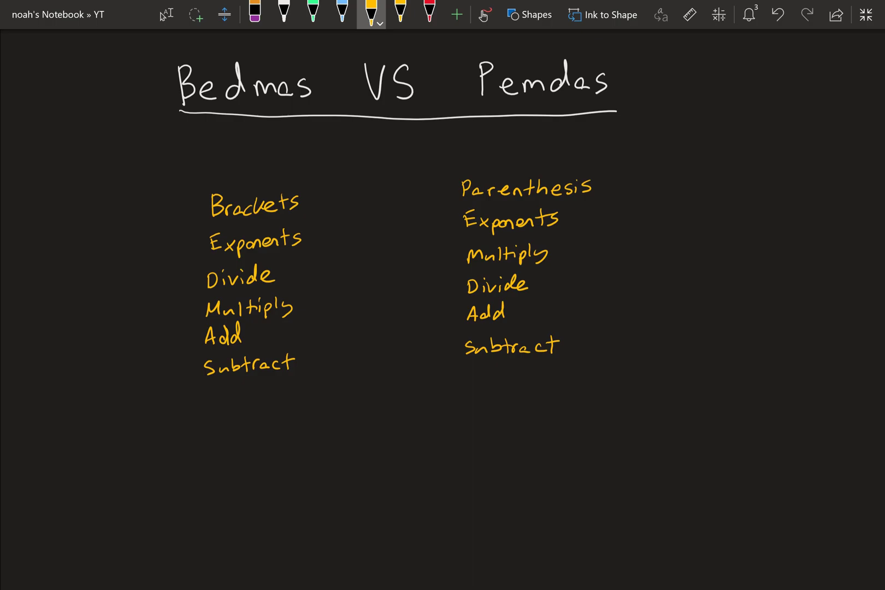
# Step: In green, link Brackets–Parenthesis and both Exponents with arrows, then circle and link the Add/Subtract groups
pyautogui.click(312, 13)
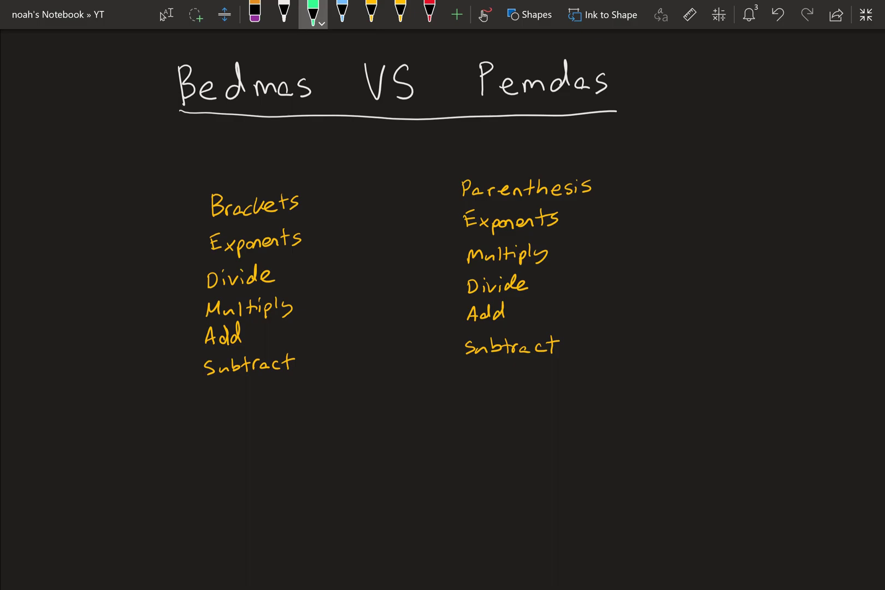
pyautogui.moveTo(344, 185)
pyautogui.mouseDown()
pyautogui.moveTo(344, 200)
pyautogui.moveTo(407, 189)
pyautogui.moveTo(399, 198)
pyautogui.mouseUp()
pyautogui.moveTo(344, 220)
pyautogui.mouseDown()
pyautogui.moveTo(344, 234)
pyautogui.moveTo(408, 223)
pyautogui.moveTo(404, 234)
pyautogui.mouseUp()
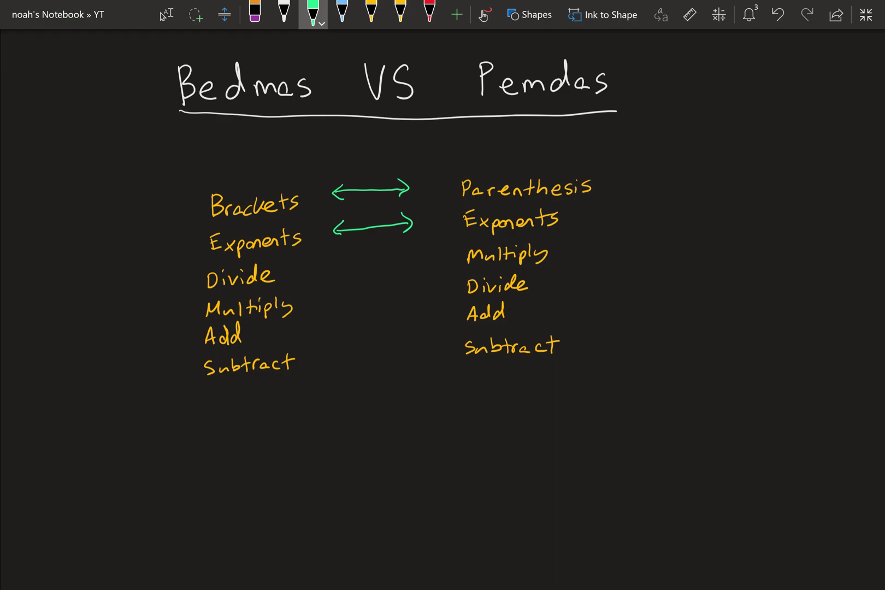
pyautogui.moveTo(206, 321)
pyautogui.mouseDown()
pyautogui.moveTo(191, 334)
pyautogui.moveTo(304, 377)
pyautogui.moveTo(254, 317)
pyautogui.moveTo(206, 322)
pyautogui.mouseUp()
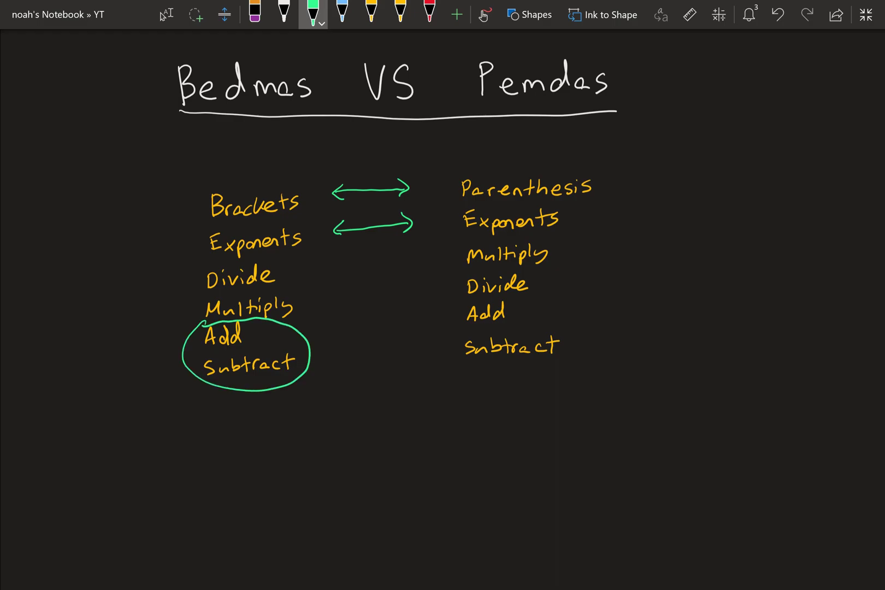
pyautogui.moveTo(485, 297)
pyautogui.mouseDown()
pyautogui.moveTo(494, 375)
pyautogui.moveTo(523, 297)
pyautogui.moveTo(479, 300)
pyautogui.mouseUp()
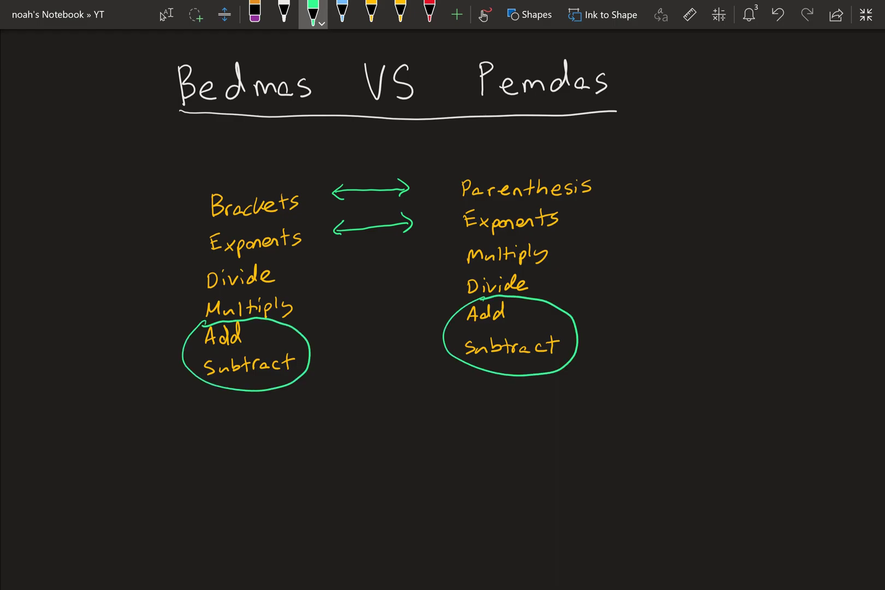
pyautogui.moveTo(337, 344)
pyautogui.mouseDown()
pyautogui.moveTo(404, 347)
pyautogui.moveTo(338, 354)
pyautogui.moveTo(352, 356)
pyautogui.mouseUp()
# Step: Circle the Divide/Multiply pairs in both columns, plus Brackets and Exponents under Bedmas
pyautogui.moveTo(202, 319)
pyautogui.mouseDown()
pyautogui.moveTo(178, 293)
pyautogui.moveTo(287, 261)
pyautogui.moveTo(307, 313)
pyautogui.moveTo(216, 320)
pyautogui.mouseUp()
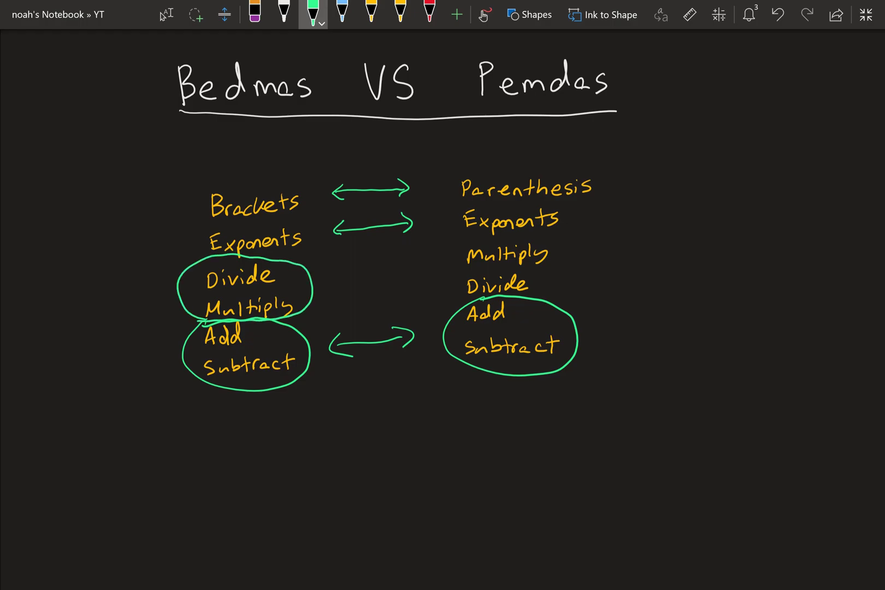
pyautogui.moveTo(475, 237)
pyautogui.mouseDown()
pyautogui.moveTo(445, 280)
pyautogui.moveTo(504, 297)
pyautogui.moveTo(565, 262)
pyautogui.moveTo(487, 234)
pyautogui.mouseUp()
pyautogui.moveTo(215, 179)
pyautogui.mouseDown()
pyautogui.moveTo(191, 203)
pyautogui.moveTo(275, 223)
pyautogui.moveTo(284, 170)
pyautogui.moveTo(209, 179)
pyautogui.mouseUp()
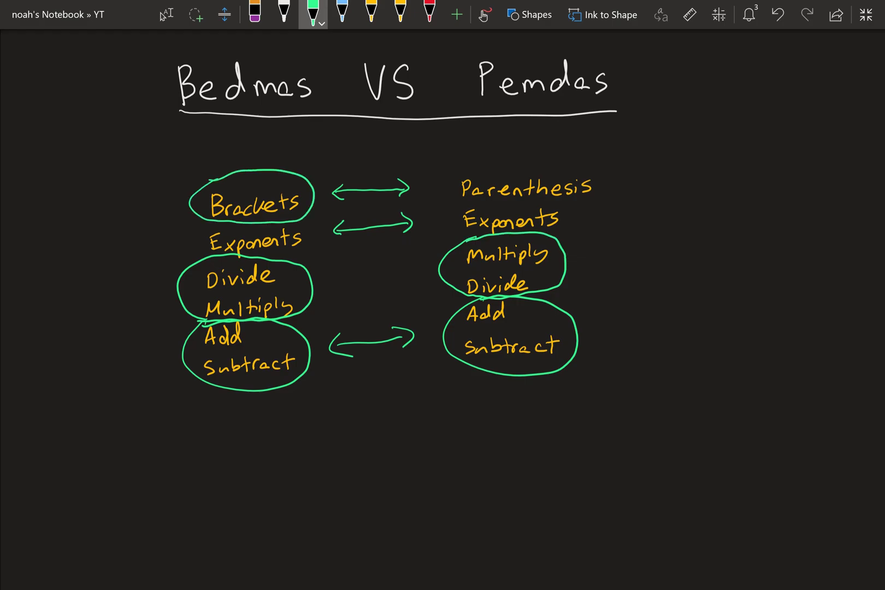
pyautogui.moveTo(211, 223)
pyautogui.mouseDown()
pyautogui.moveTo(224, 257)
pyautogui.moveTo(308, 248)
pyautogui.moveTo(256, 219)
pyautogui.moveTo(210, 223)
pyautogui.mouseUp()
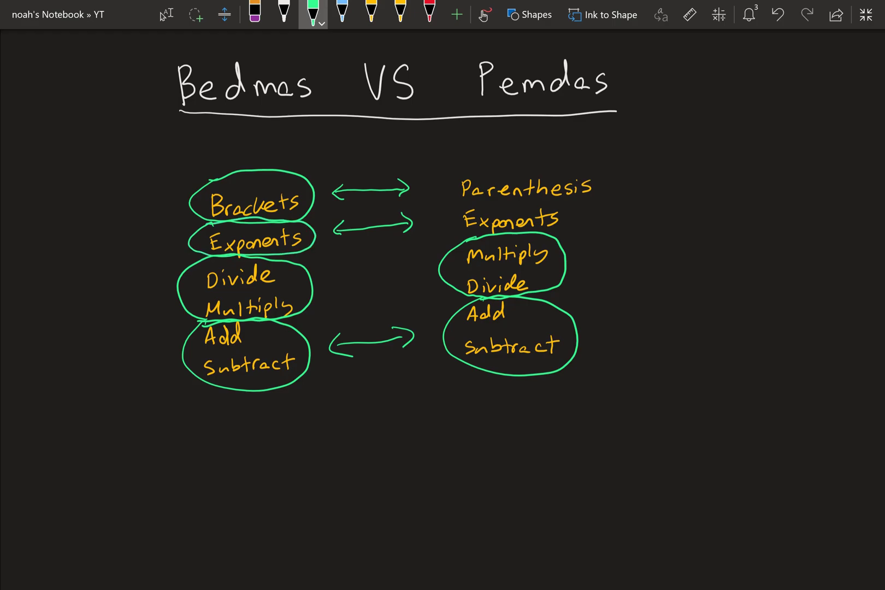
# Step: Number the Bedmas groups 1. to 4. in green
pyautogui.moveTo(127, 183)
pyautogui.mouseDown()
pyautogui.moveTo(134, 246)
pyautogui.moveTo(124, 299)
pyautogui.mouseUp()
pyautogui.moveTo(124, 344); pyautogui.dragTo(140, 360)
pyautogui.click(147, 358)
# Step: Below the lists, write 8 ÷ 4 × 2 in yellow and simplify it to 2 × 2, then 4
pyautogui.click(371, 12)
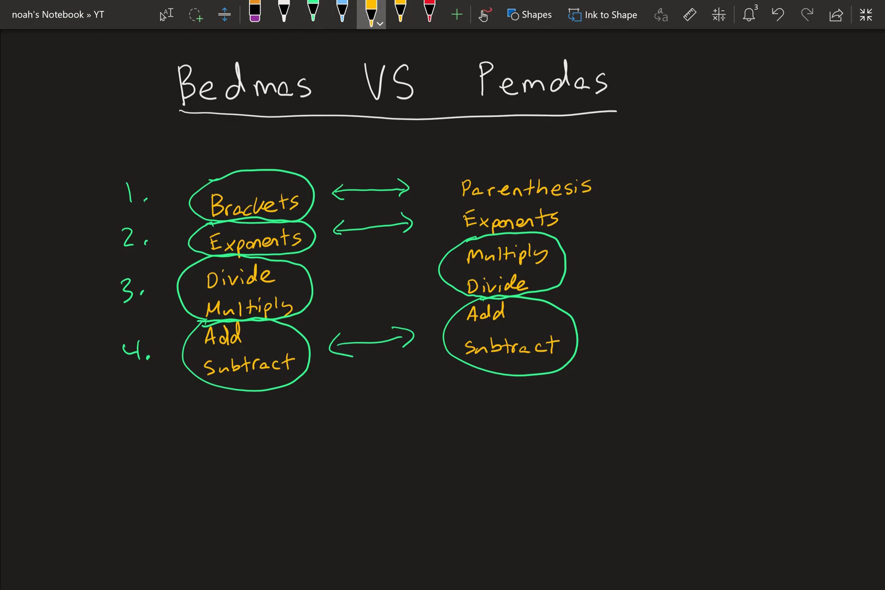
pyautogui.scroll(-2, 402, 393)
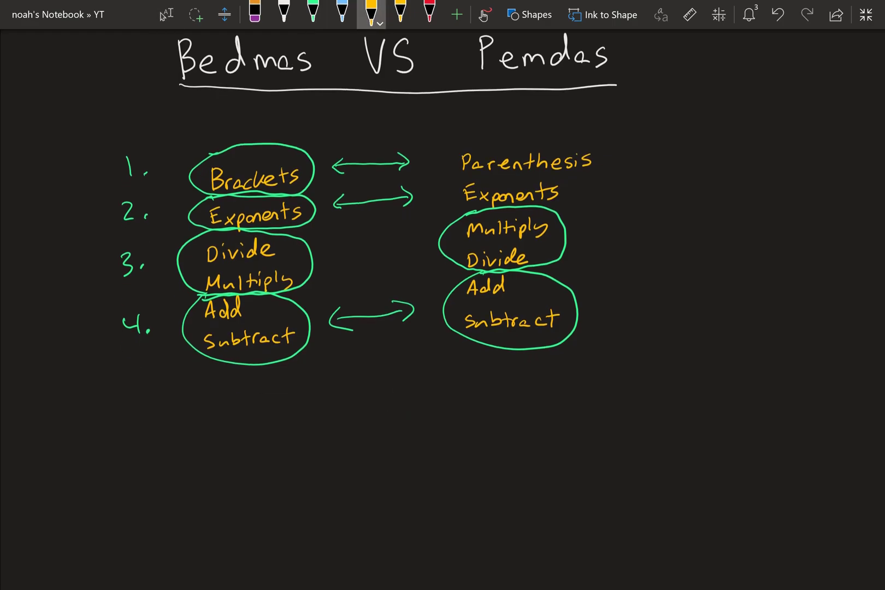
pyautogui.moveTo(278, 411)
pyautogui.mouseDown()
pyautogui.moveTo(262, 419)
pyautogui.moveTo(278, 411)
pyautogui.moveTo(353, 423)
pyautogui.moveTo(355, 432)
pyautogui.moveTo(435, 432)
pyautogui.mouseUp()
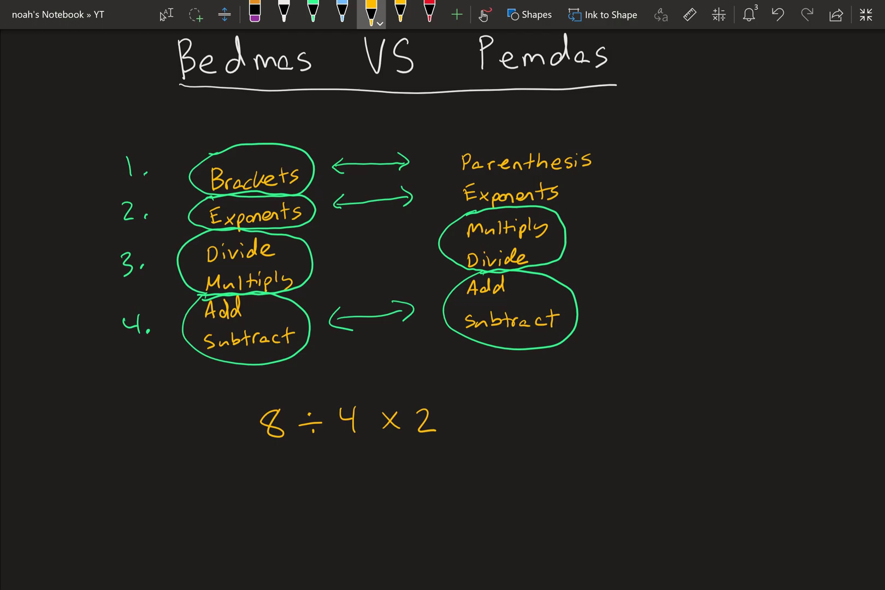
pyautogui.moveTo(339, 461); pyautogui.dragTo(357, 473)
pyautogui.moveTo(388, 458)
pyautogui.mouseDown()
pyautogui.moveTo(408, 474)
pyautogui.moveTo(377, 512)
pyautogui.mouseUp()
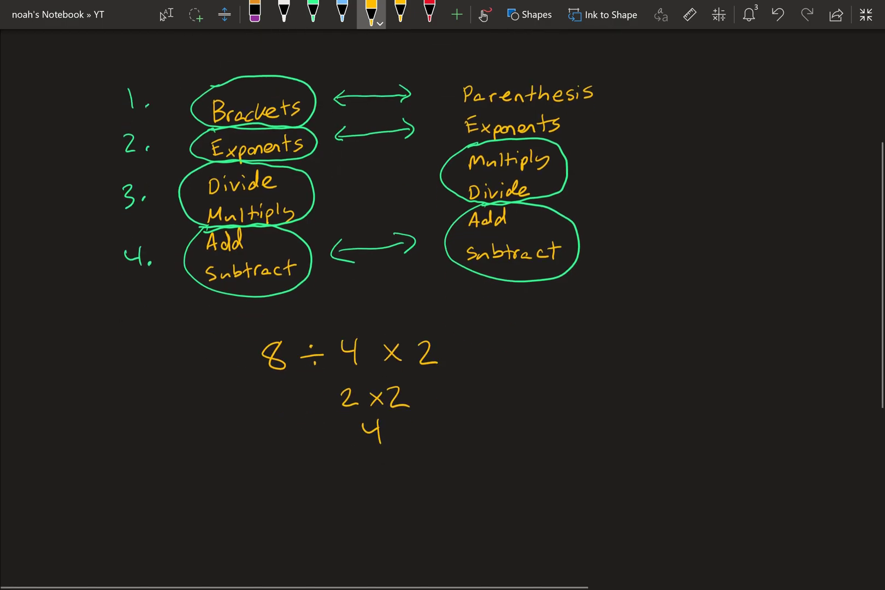
pyautogui.scroll(-2, 442, 308)
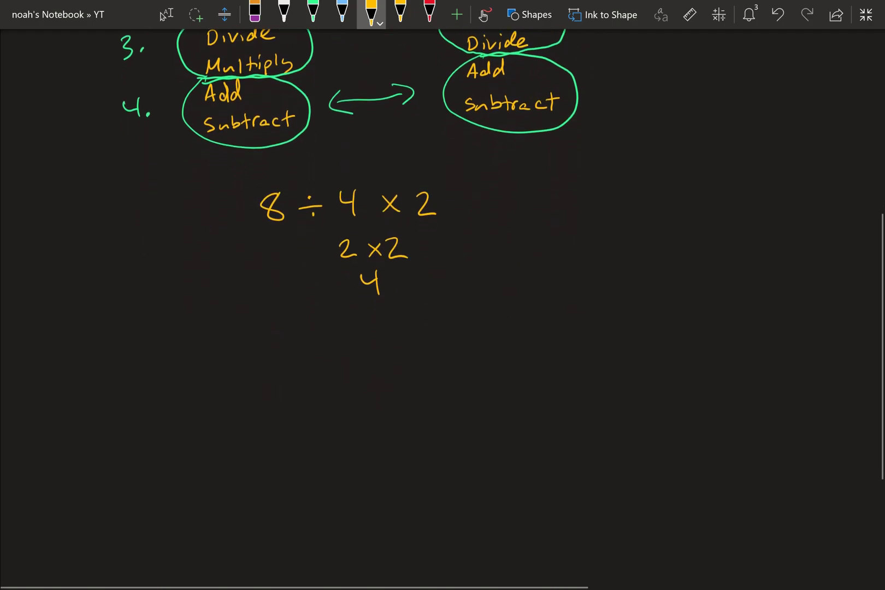
# Step: In yellow, write 1 + 8 ÷ 2 × 4 followed by the group (9 − 3² + 2)
pyautogui.click(167, 15)
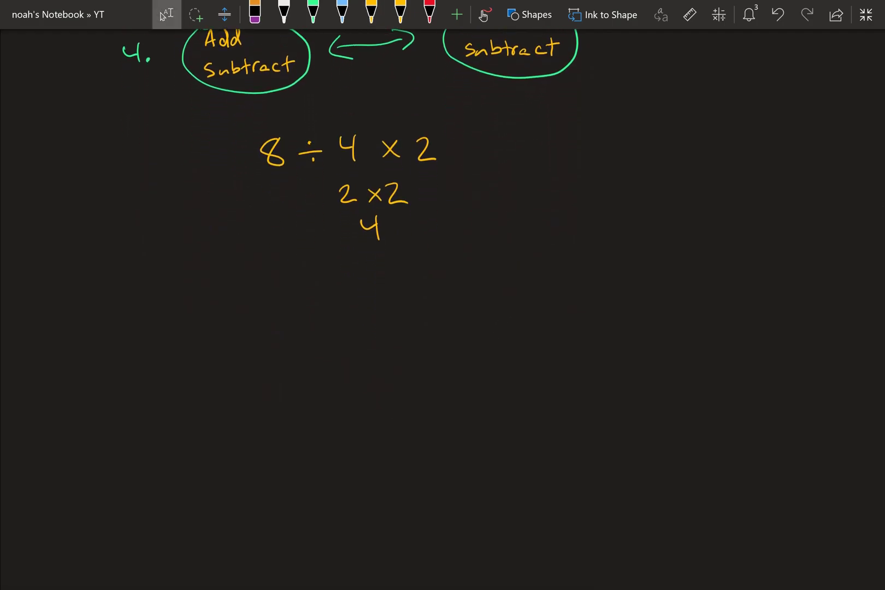
pyautogui.click(313, 13)
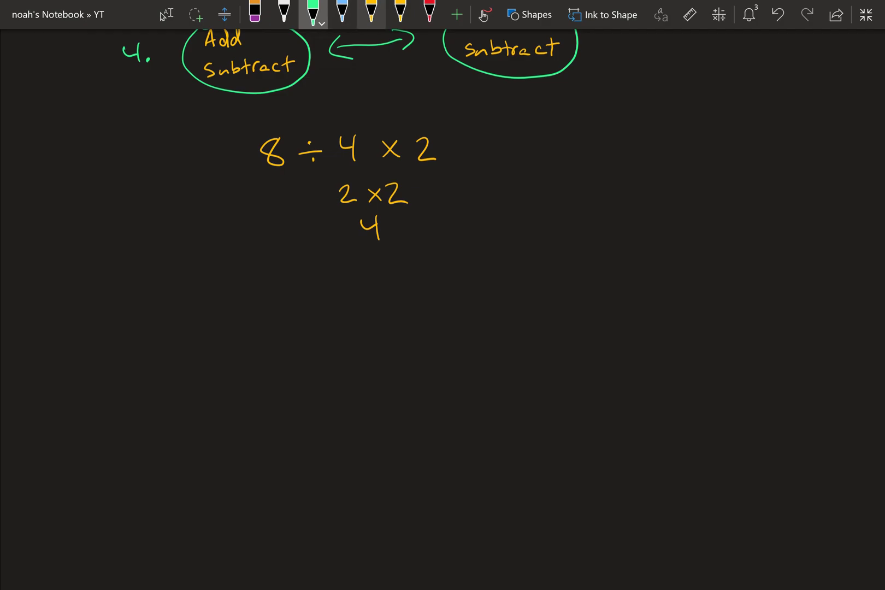
pyautogui.click(371, 13)
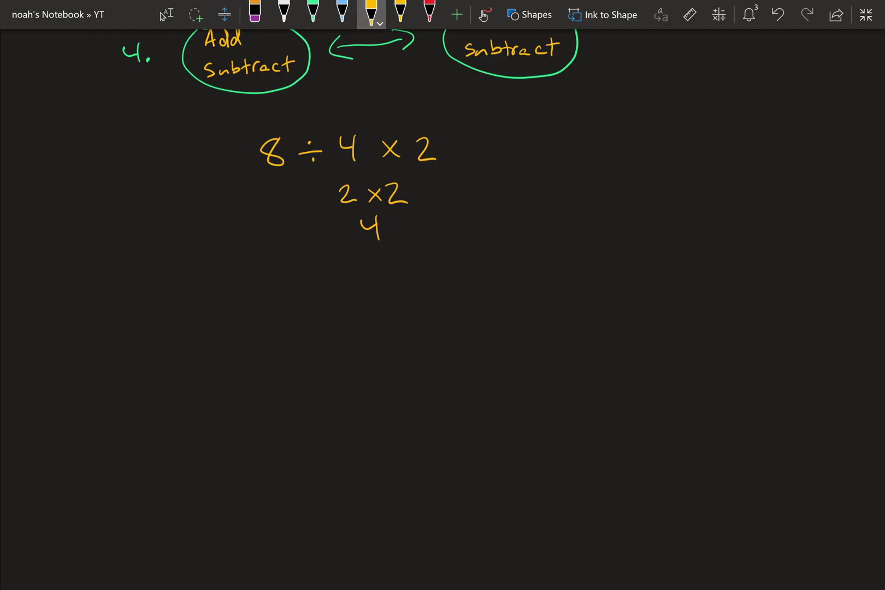
pyautogui.moveTo(127, 323); pyautogui.dragTo(130, 364)
pyautogui.moveTo(162, 328); pyautogui.dragTo(162, 354)
pyautogui.moveTo(153, 343); pyautogui.dragTo(206, 330)
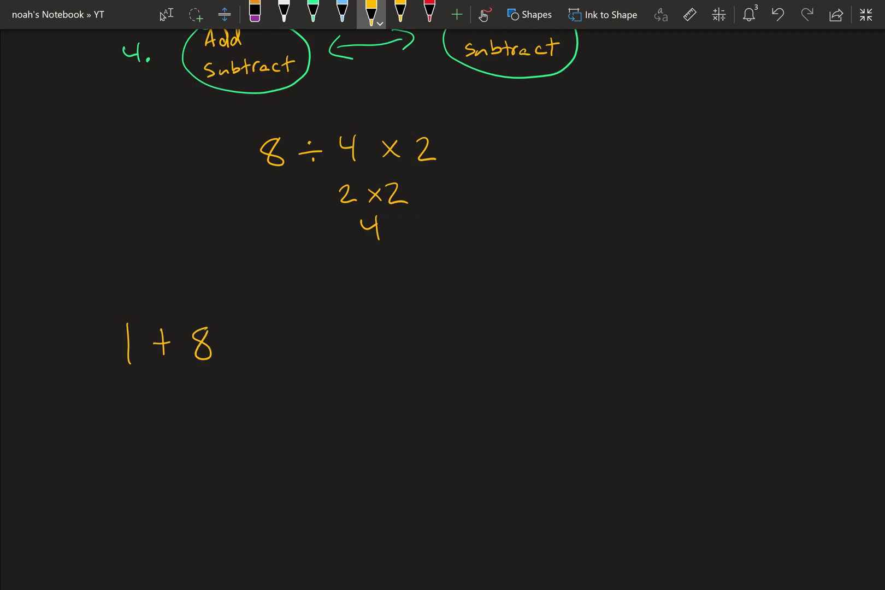
pyautogui.moveTo(230, 342)
pyautogui.mouseDown()
pyautogui.moveTo(273, 351)
pyautogui.moveTo(315, 329)
pyautogui.mouseUp()
pyautogui.moveTo(300, 331)
pyautogui.mouseDown()
pyautogui.moveTo(316, 347)
pyautogui.moveTo(341, 334)
pyautogui.moveTo(342, 350)
pyautogui.moveTo(368, 346)
pyautogui.mouseUp()
pyautogui.moveTo(359, 337); pyautogui.dragTo(398, 343)
pyautogui.moveTo(429, 321)
pyautogui.mouseDown()
pyautogui.moveTo(422, 322)
pyautogui.moveTo(433, 342)
pyautogui.moveTo(476, 339)
pyautogui.moveTo(497, 316)
pyautogui.moveTo(529, 336)
pyautogui.mouseUp()
pyautogui.moveTo(522, 324); pyautogui.dragTo(586, 345)
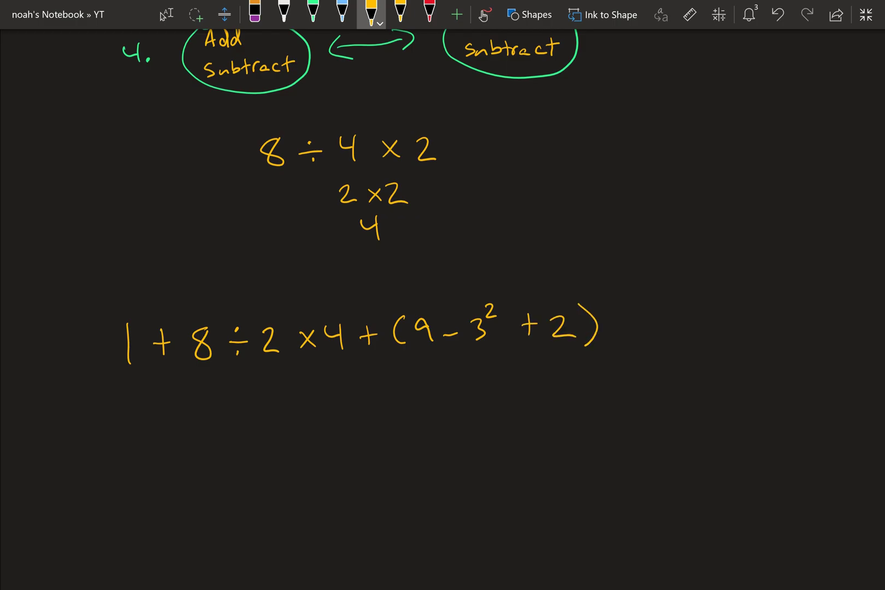
# Step: Draw a green line under the (9 − 3² + 2) part of the second example
pyautogui.click(313, 12)
pyautogui.scroll(3, 436, 246)
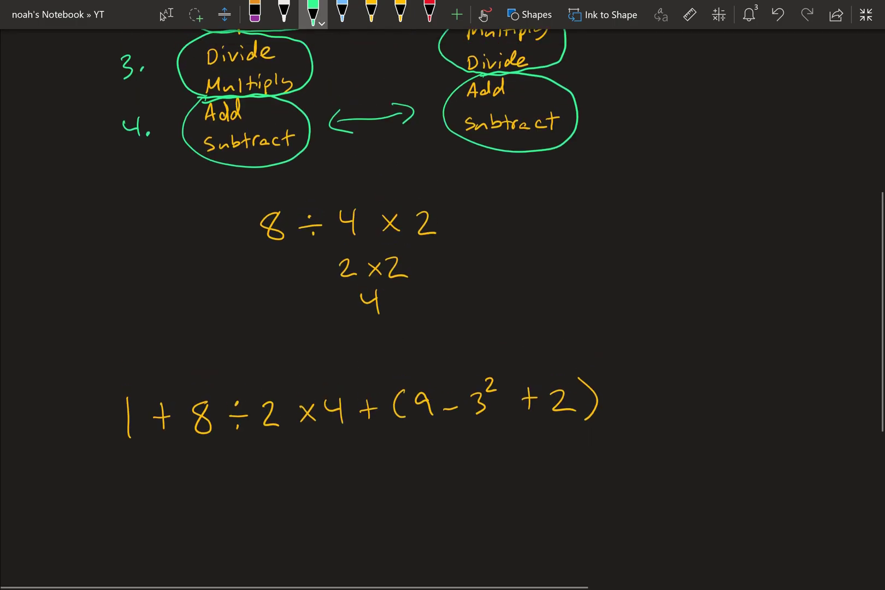
pyautogui.scroll(2, 437, 246)
pyautogui.scroll(-2, 437, 246)
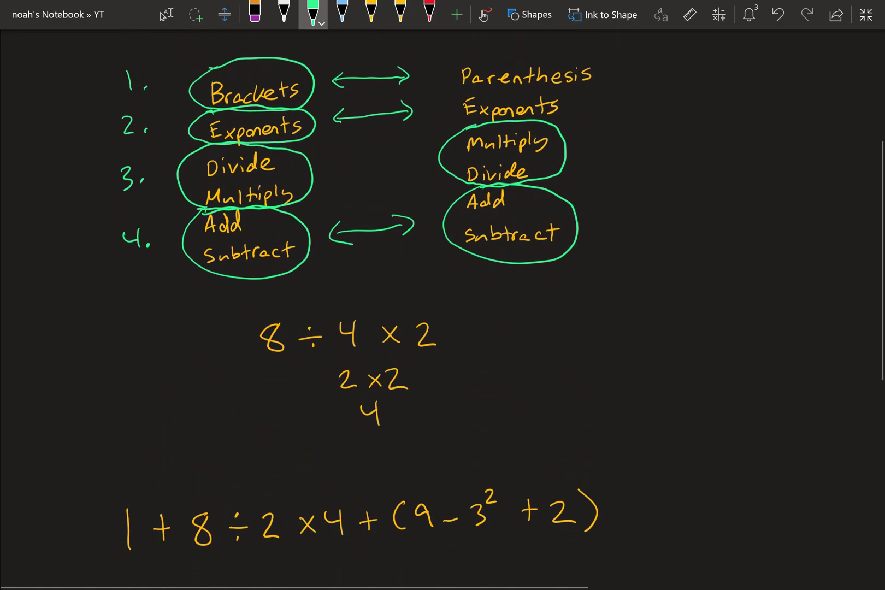
pyautogui.click(166, 14)
pyautogui.scroll(-2, 437, 246)
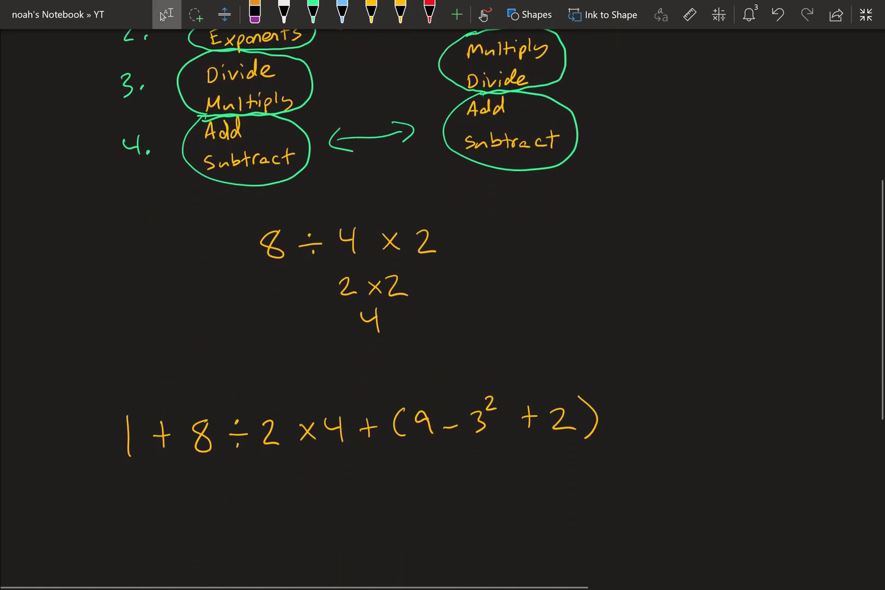
pyautogui.click(312, 12)
pyautogui.moveTo(388, 435)
pyautogui.mouseDown()
pyautogui.moveTo(507, 448)
pyautogui.moveTo(608, 445)
pyautogui.moveTo(607, 428)
pyautogui.mouseUp()
pyautogui.scroll(-1, 437, 246)
pyautogui.scroll(4, 437, 246)
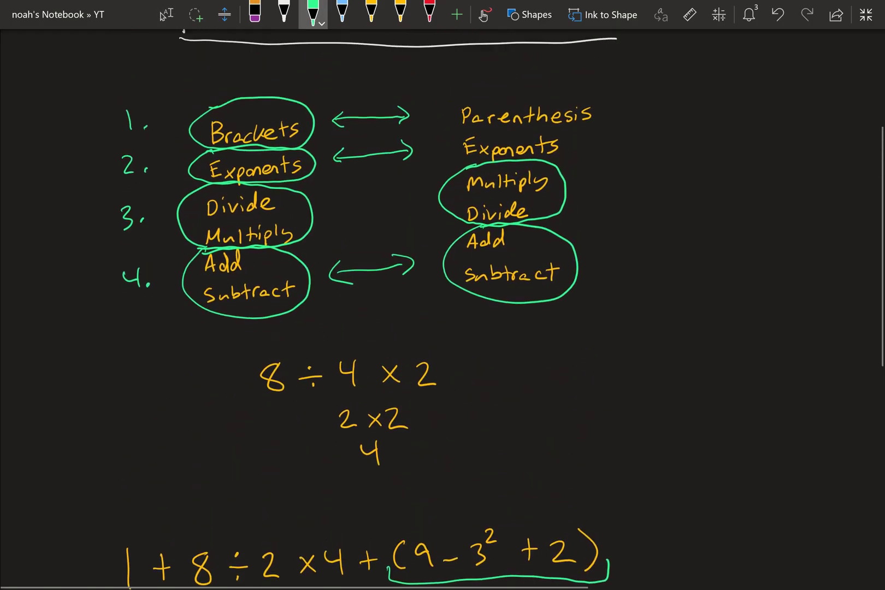
pyautogui.scroll(-2, 437, 245)
pyautogui.scroll(1, 436, 246)
pyautogui.click(167, 15)
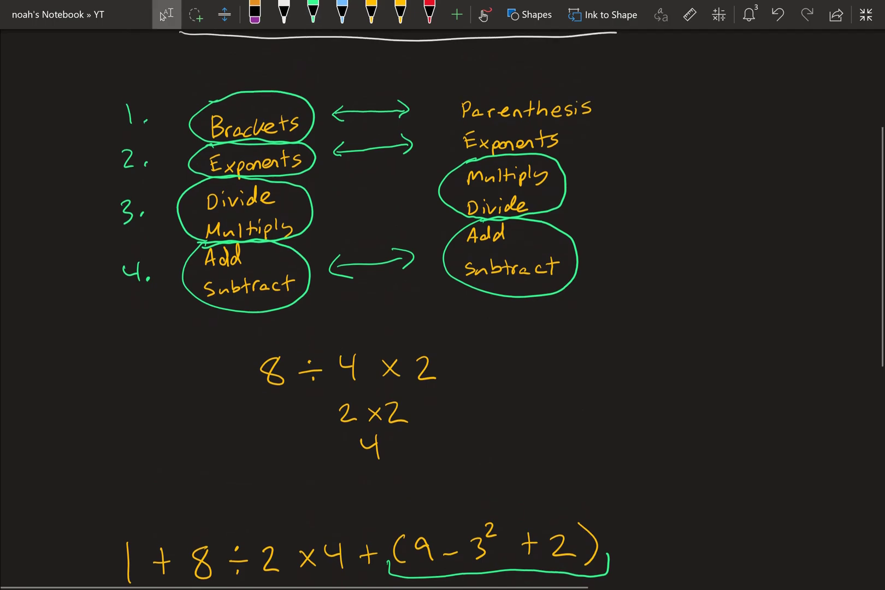
pyautogui.scroll(-6, 437, 306)
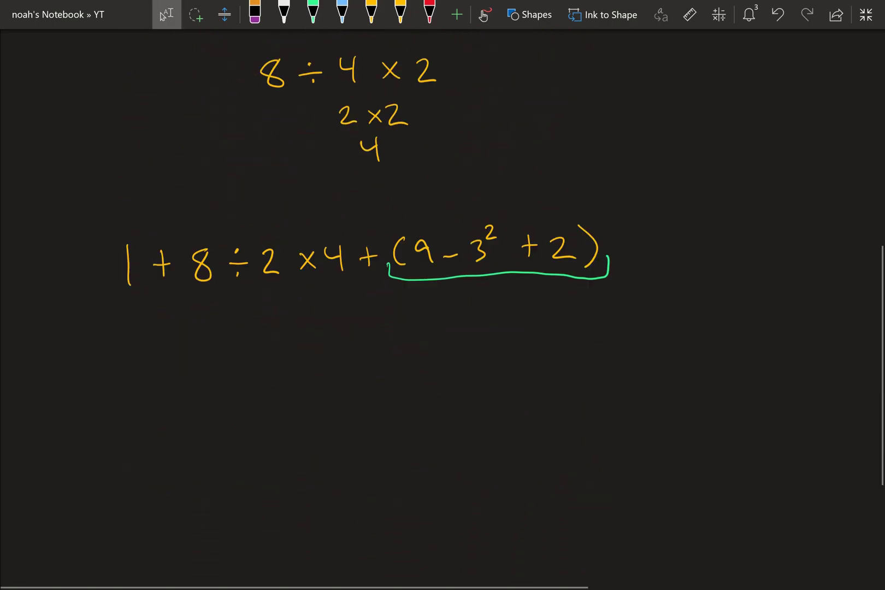
pyautogui.scroll(1, 437, 273)
# Step: Start a new yellow line beneath the expression with 1+8÷
pyautogui.click(313, 12)
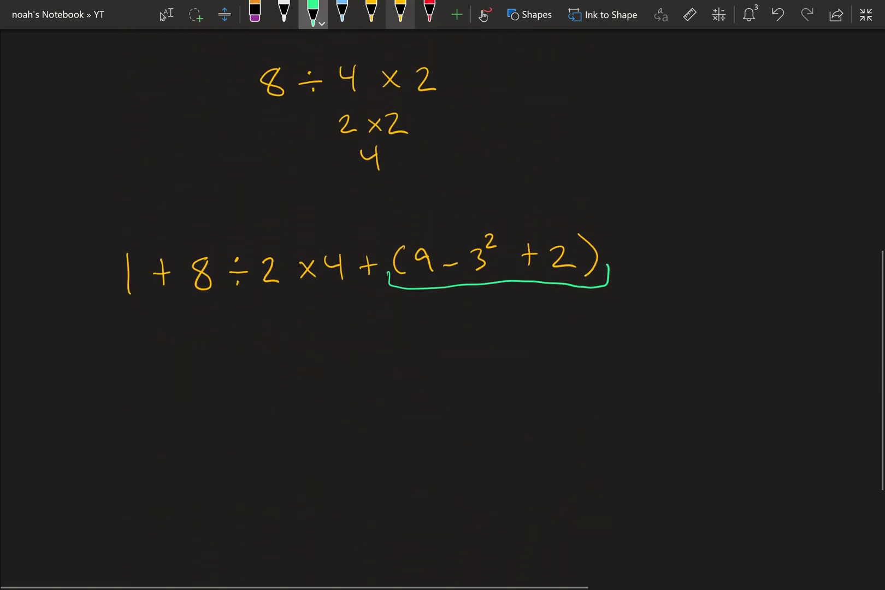
pyautogui.click(400, 12)
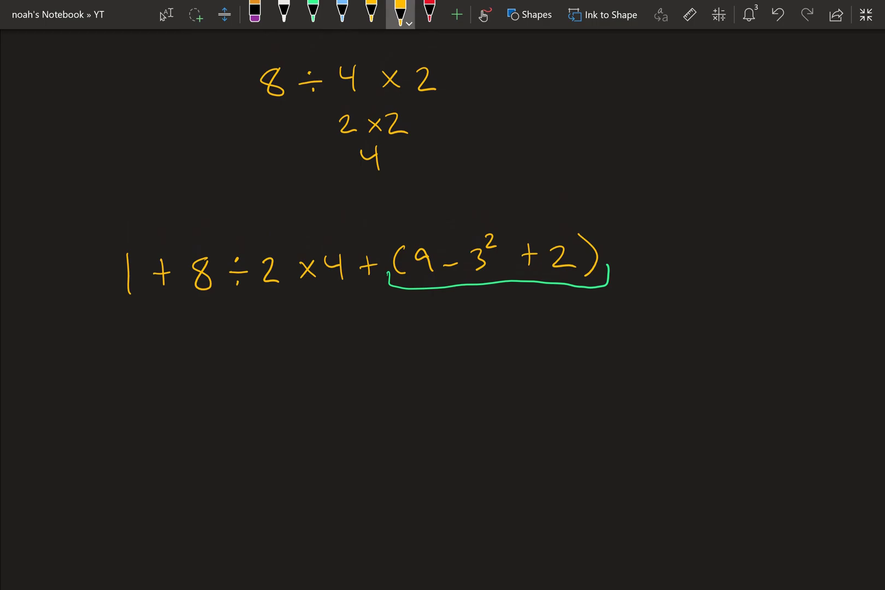
pyautogui.moveTo(183, 328); pyautogui.dragTo(184, 348)
pyautogui.moveTo(199, 327)
pyautogui.mouseDown()
pyautogui.moveTo(199, 347)
pyautogui.moveTo(206, 338)
pyautogui.mouseUp()
pyautogui.moveTo(229, 328)
pyautogui.mouseDown()
pyautogui.moveTo(218, 344)
pyautogui.moveTo(228, 328)
pyautogui.moveTo(284, 345)
pyautogui.mouseUp()
pyautogui.click(248, 329)
# Step: Continue the line with 2 × 4 + (9 − 9 + 2), with 3² written as 9
pyautogui.moveTo(297, 328); pyautogui.dragTo(311, 344)
pyautogui.moveTo(310, 327); pyautogui.dragTo(297, 345)
pyautogui.moveTo(322, 322); pyautogui.dragTo(340, 330)
pyautogui.moveTo(338, 317)
pyautogui.mouseDown()
pyautogui.moveTo(341, 345)
pyautogui.moveTo(375, 326)
pyautogui.mouseUp()
pyautogui.moveTo(374, 318); pyautogui.dragTo(374, 339)
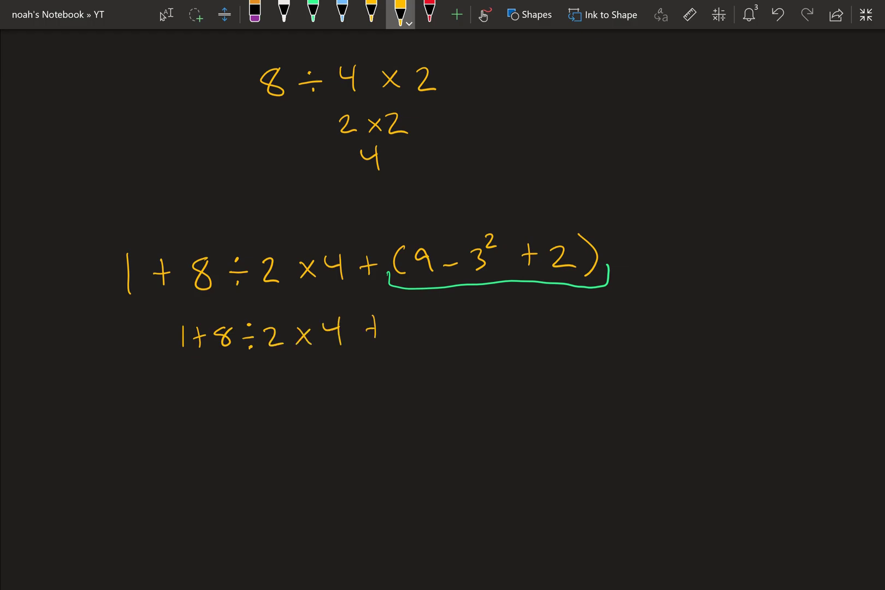
pyautogui.moveTo(415, 308)
pyautogui.mouseDown()
pyautogui.moveTo(413, 334)
pyautogui.moveTo(435, 318)
pyautogui.moveTo(443, 330)
pyautogui.moveTo(472, 318)
pyautogui.moveTo(577, 326)
pyautogui.mouseUp()
pyautogui.moveTo(581, 302); pyautogui.dragTo(582, 330)
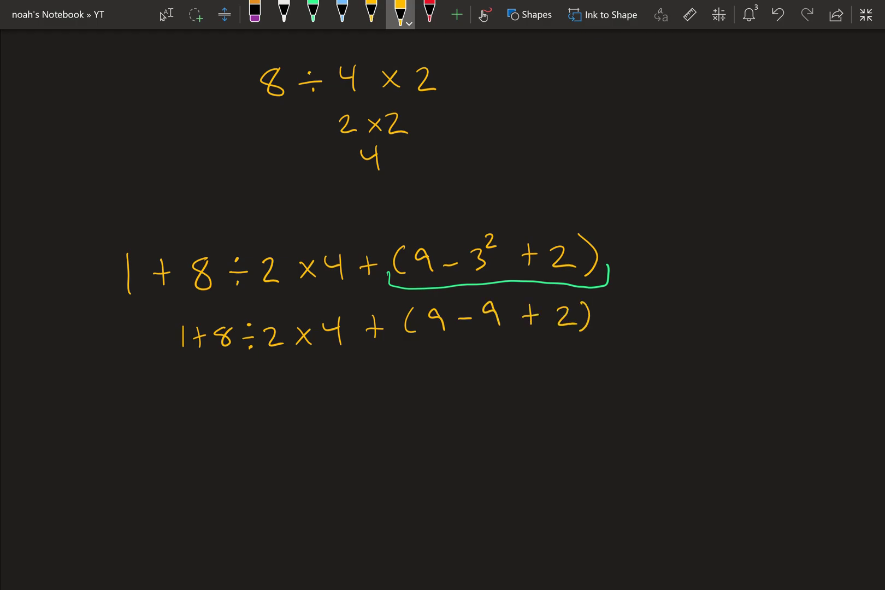
# Step: Underline the 9 − 9 + 2 group in green, replacing an erased yellow underline
pyautogui.scroll(3, 442, 218)
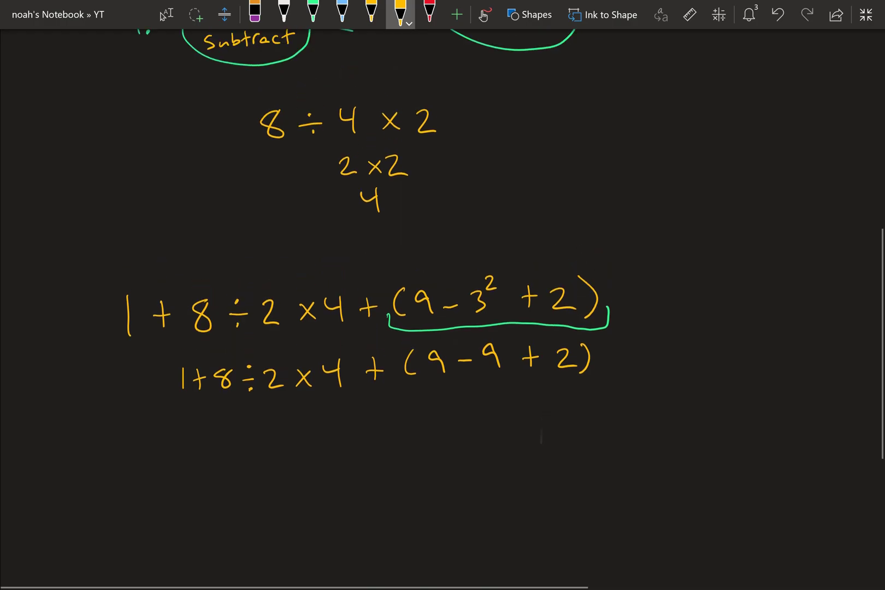
pyautogui.click(167, 15)
pyautogui.scroll(1, 442, 306)
pyautogui.scroll(-1, 442, 305)
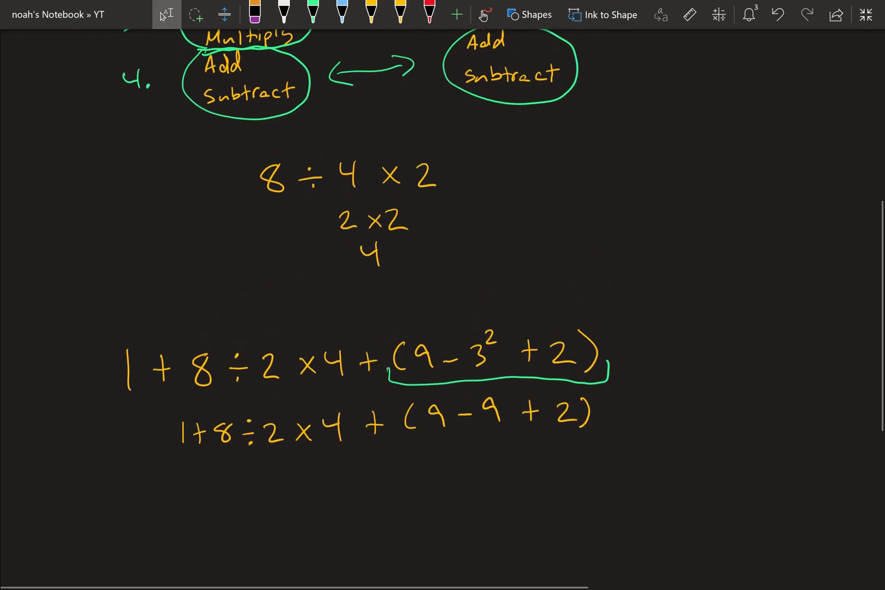
pyautogui.scroll(1, 442, 295)
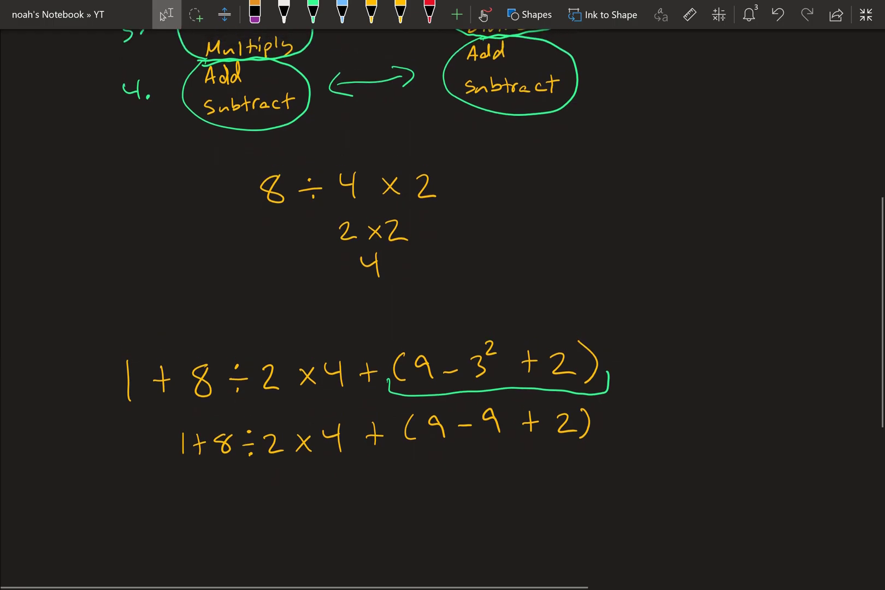
pyautogui.click(371, 13)
pyautogui.moveTo(432, 446); pyautogui.dragTo(563, 438)
pyautogui.click(254, 14)
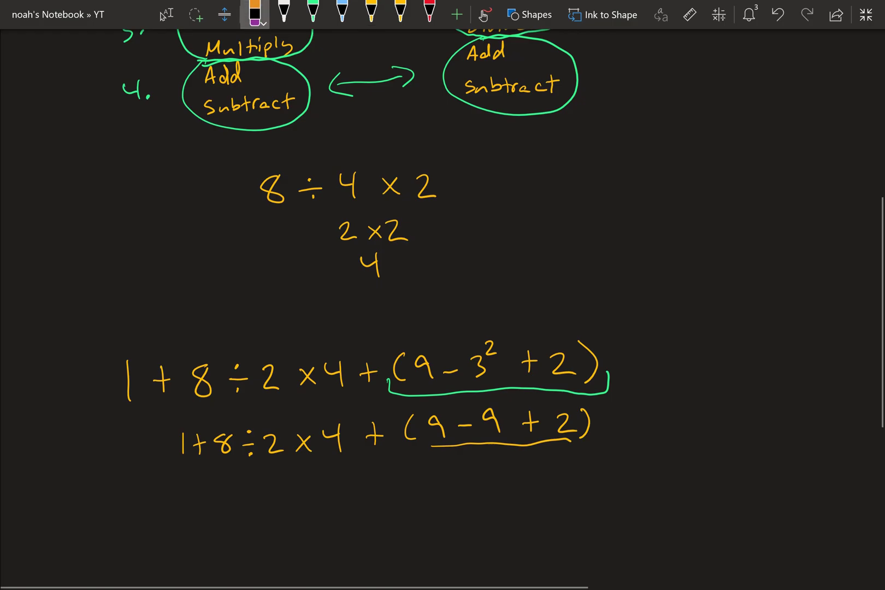
pyautogui.moveTo(431, 445); pyautogui.dragTo(571, 440)
pyautogui.click(313, 14)
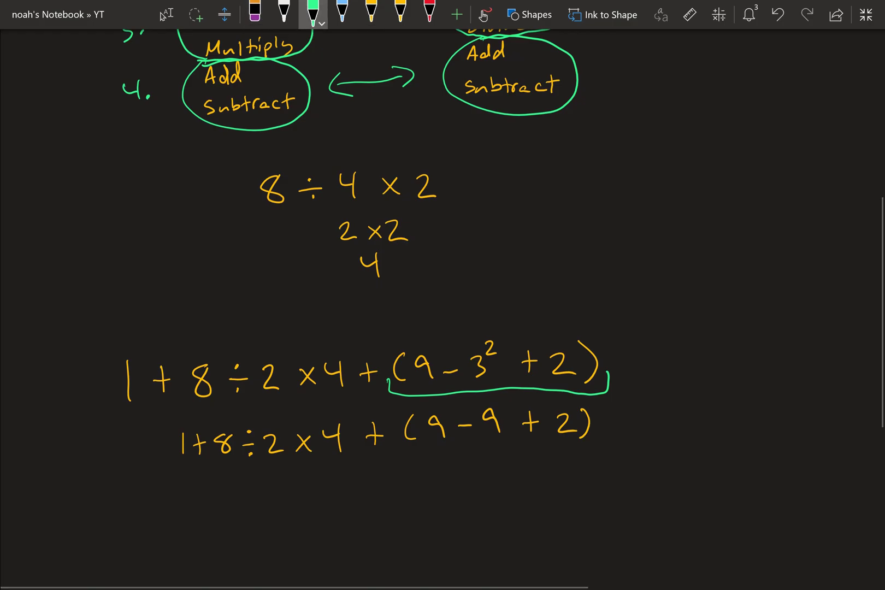
pyautogui.moveTo(437, 446); pyautogui.dragTo(572, 445)
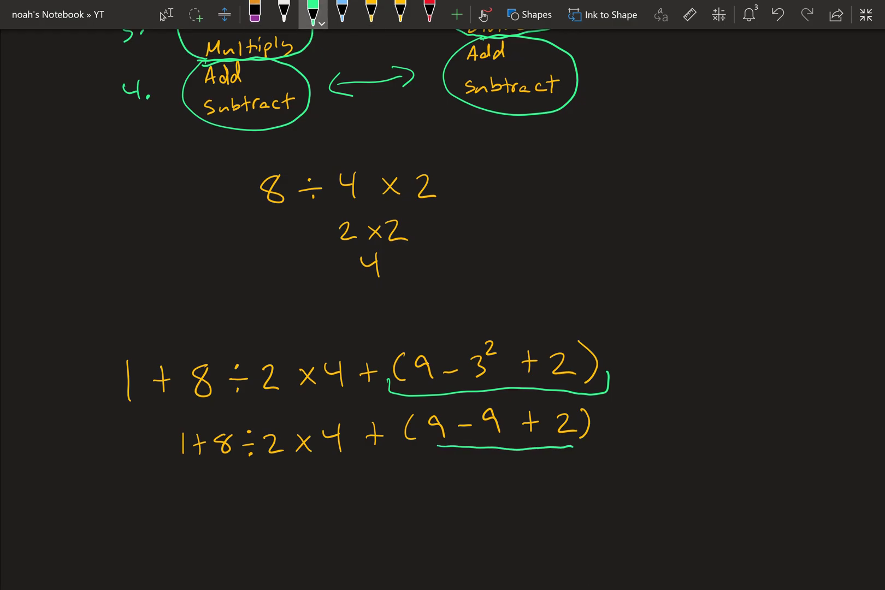
# Step: Draw a green ')' bracket beside the Pemdas Add/Subtract oval
pyautogui.scroll(3, 502, 281)
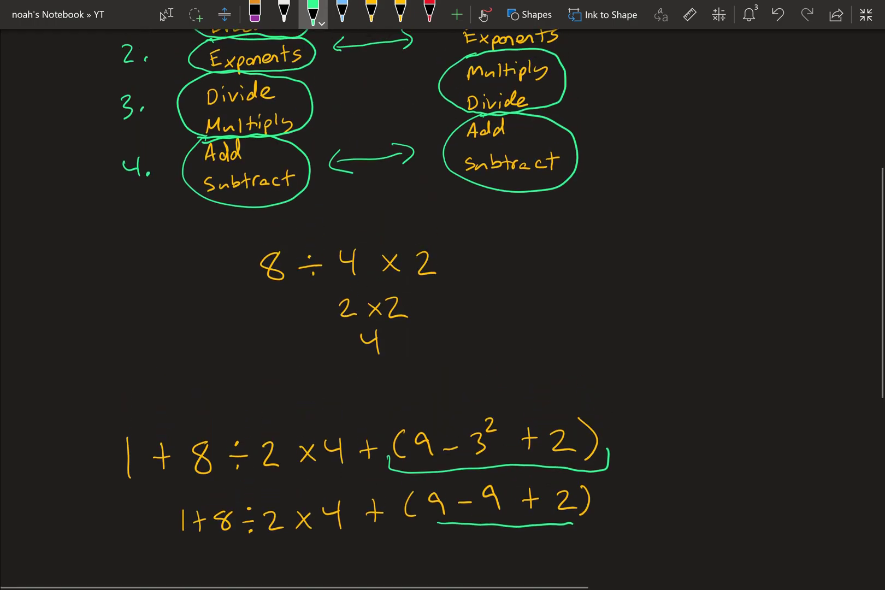
pyautogui.click(166, 14)
pyautogui.click(313, 14)
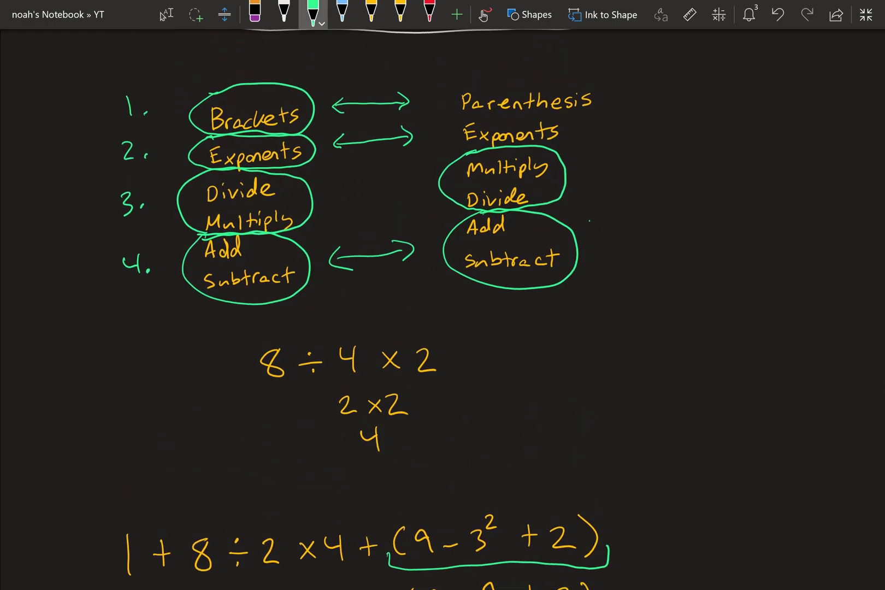
pyautogui.moveTo(589, 220); pyautogui.dragTo(597, 272)
pyautogui.scroll(-4, 501, 303)
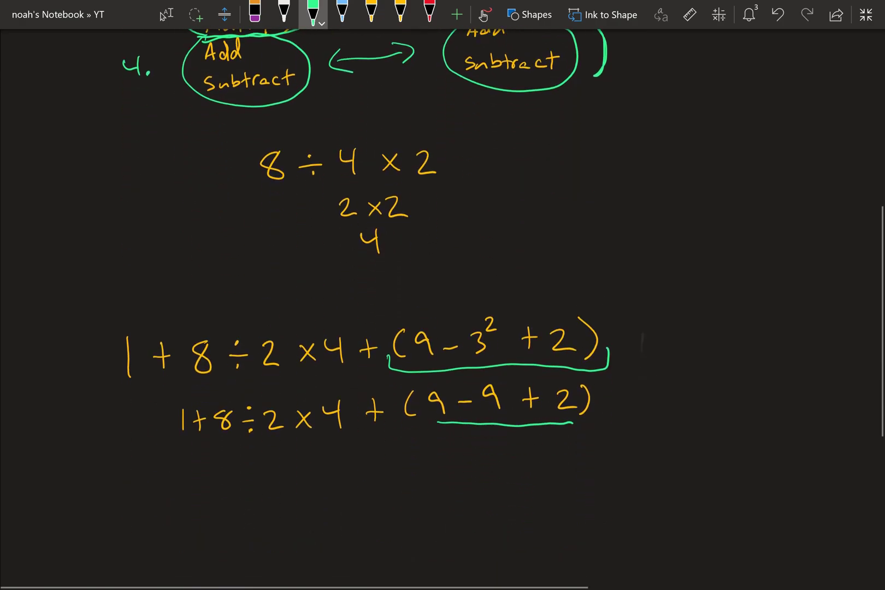
pyautogui.click(166, 14)
pyautogui.scroll(-2, 501, 303)
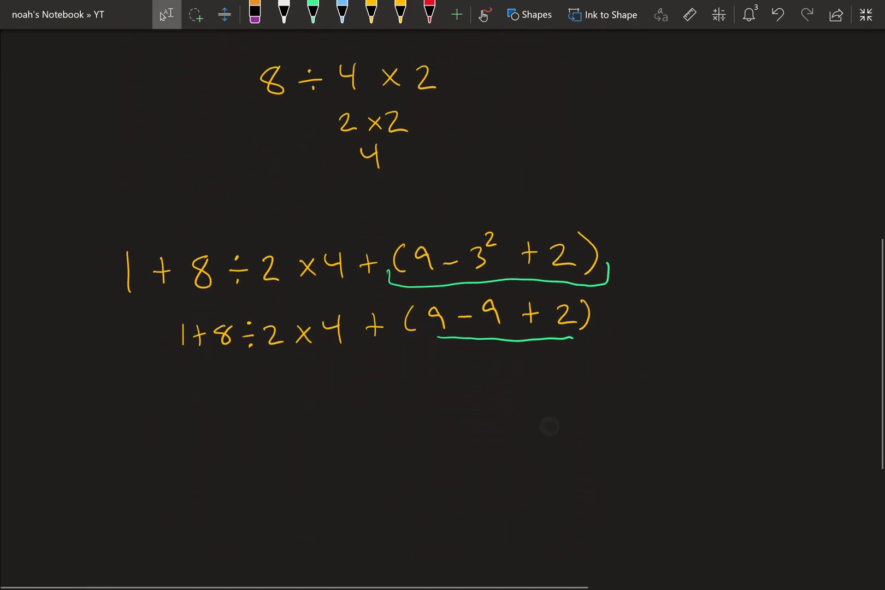
# Step: Underline '9 − 9' and '+ 2' with the green pen
pyautogui.scroll(-1, 502, 303)
pyautogui.click(313, 14)
pyautogui.moveTo(435, 322); pyautogui.dragTo(568, 313)
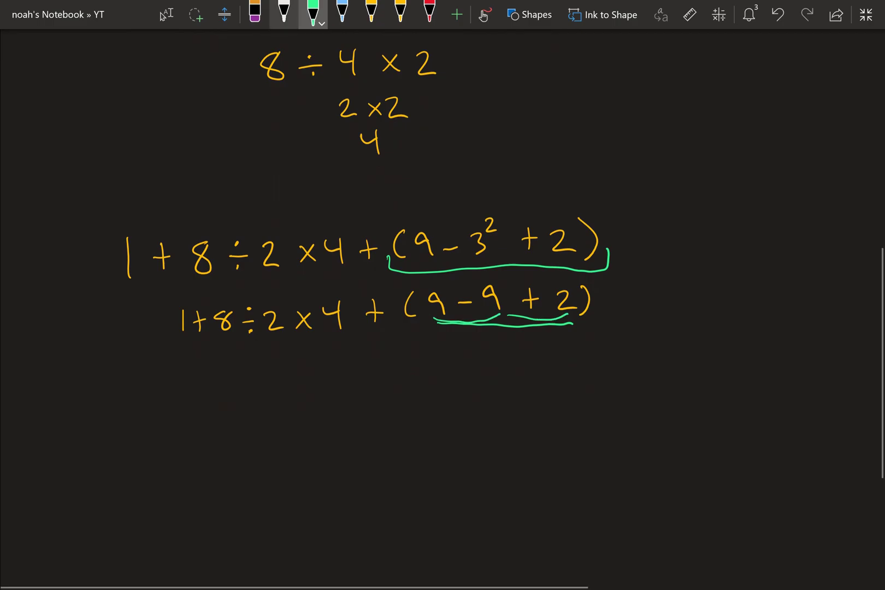
# Step: Write the next line 1+8÷2×4+(0+2) in yellow ink
pyautogui.click(371, 13)
pyautogui.moveTo(224, 376)
pyautogui.mouseDown()
pyautogui.moveTo(223, 399)
pyautogui.moveTo(249, 400)
pyautogui.moveTo(261, 385)
pyautogui.mouseUp()
pyautogui.moveTo(281, 376)
pyautogui.mouseDown()
pyautogui.moveTo(270, 394)
pyautogui.moveTo(283, 389)
pyautogui.mouseUp()
pyautogui.moveTo(300, 370)
pyautogui.mouseDown()
pyautogui.moveTo(337, 391)
pyautogui.moveTo(369, 386)
pyautogui.mouseUp()
pyautogui.moveTo(368, 374); pyautogui.dragTo(357, 386)
pyautogui.moveTo(382, 367)
pyautogui.mouseDown()
pyautogui.moveTo(392, 391)
pyautogui.moveTo(419, 389)
pyautogui.mouseUp()
pyautogui.moveTo(413, 381)
pyautogui.mouseDown()
pyautogui.moveTo(459, 388)
pyautogui.moveTo(484, 367)
pyautogui.moveTo(516, 385)
pyautogui.mouseUp()
pyautogui.moveTo(509, 374); pyautogui.dragTo(552, 387)
pyautogui.moveTo(553, 361); pyautogui.dragTo(555, 392)
# Step: Write the simplified line 1+8÷2×4+2 below it in yellow
pyautogui.scroll(-3, 442, 305)
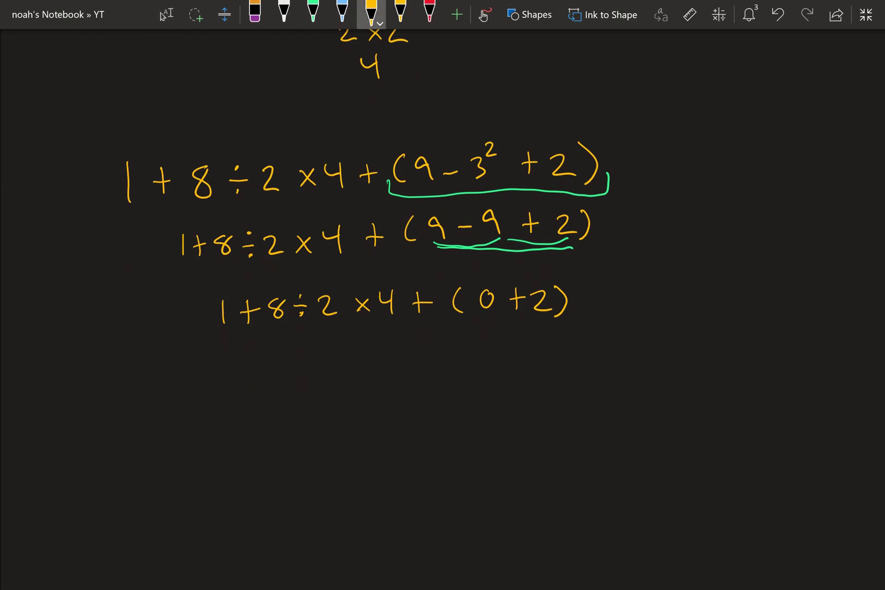
pyautogui.moveTo(250, 367)
pyautogui.mouseDown()
pyautogui.moveTo(250, 390)
pyautogui.moveTo(284, 372)
pyautogui.mouseUp()
pyautogui.moveTo(306, 365)
pyautogui.mouseDown()
pyautogui.moveTo(298, 377)
pyautogui.moveTo(305, 365)
pyautogui.moveTo(388, 379)
pyautogui.mouseUp()
pyautogui.click(321, 367)
pyautogui.moveTo(387, 366)
pyautogui.mouseDown()
pyautogui.moveTo(374, 379)
pyautogui.moveTo(411, 368)
pyautogui.moveTo(411, 384)
pyautogui.moveTo(434, 378)
pyautogui.mouseUp()
pyautogui.moveTo(427, 370); pyautogui.dragTo(442, 368)
pyautogui.moveTo(460, 364)
pyautogui.mouseDown()
pyautogui.moveTo(467, 359)
pyautogui.moveTo(481, 377)
pyautogui.mouseUp()
pyautogui.scroll(-2, 437, 246)
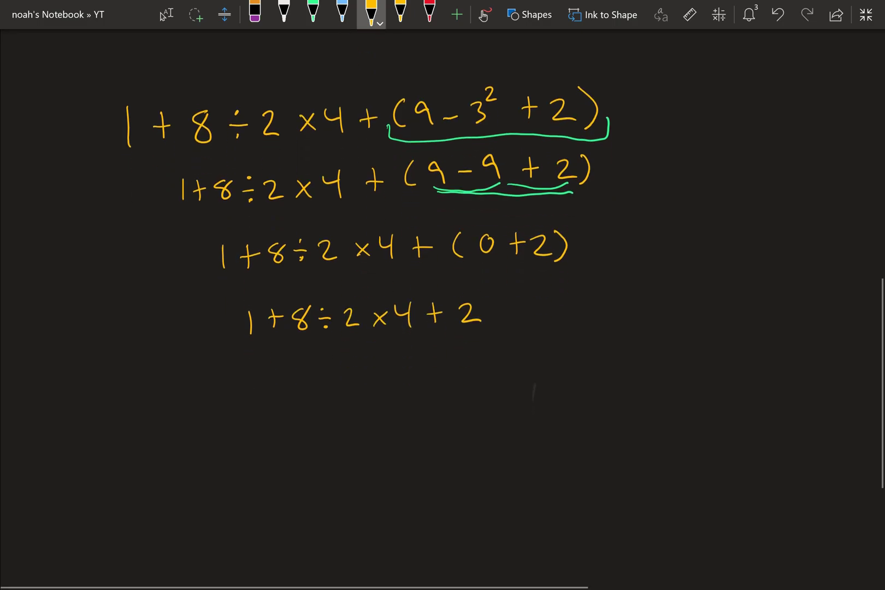
# Step: Draw a green mark under 8÷2 on the fourth line
pyautogui.click(167, 14)
pyautogui.click(371, 13)
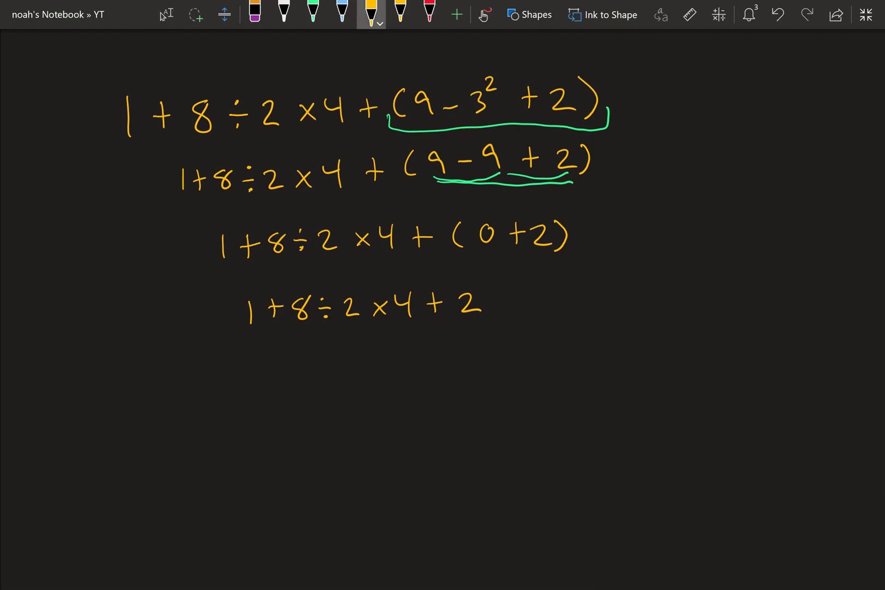
pyautogui.click(313, 12)
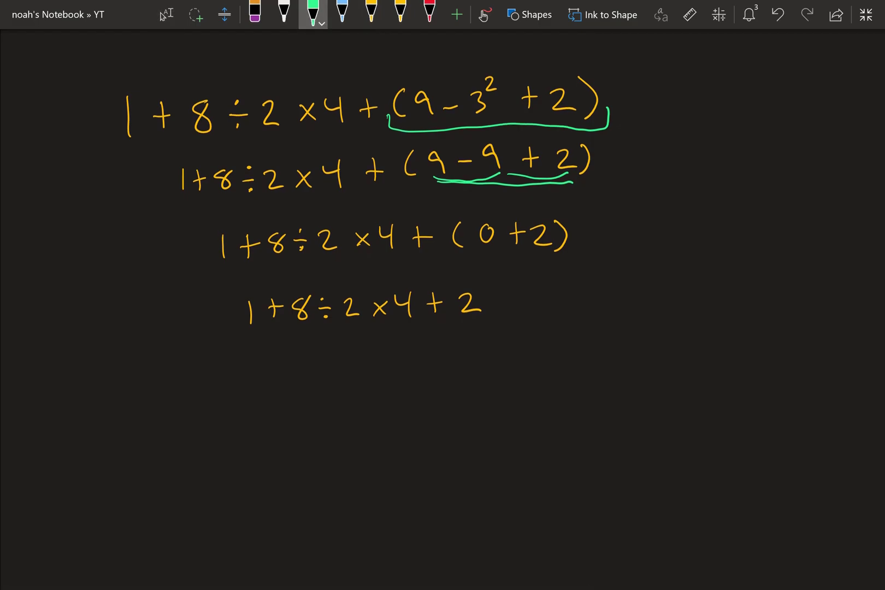
pyautogui.moveTo(298, 324); pyautogui.dragTo(404, 323)
# Step: Draw a green arrow at row 3 linking the Divide/Multiply groups
pyautogui.scroll(10, 442, 306)
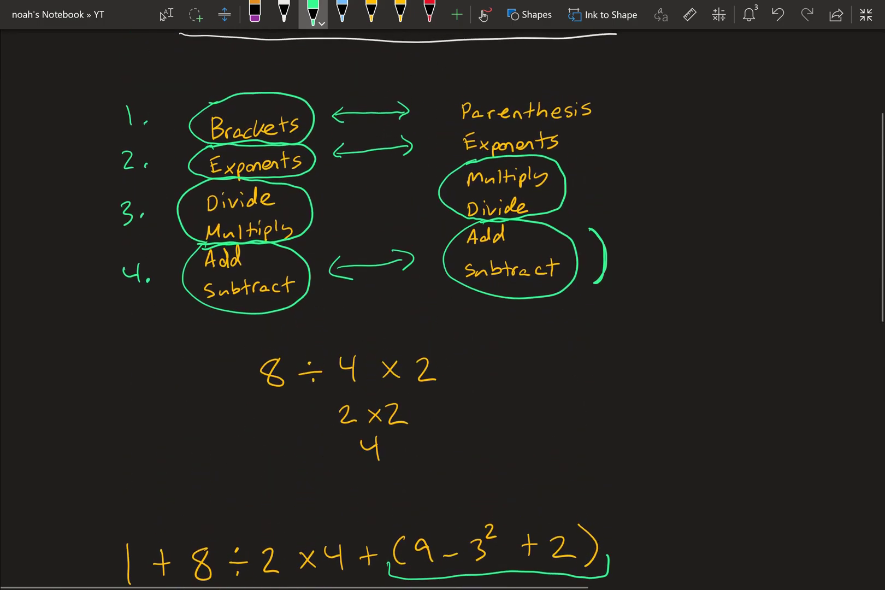
pyautogui.moveTo(337, 200); pyautogui.dragTo(399, 200)
pyautogui.moveTo(340, 188); pyautogui.dragTo(345, 213)
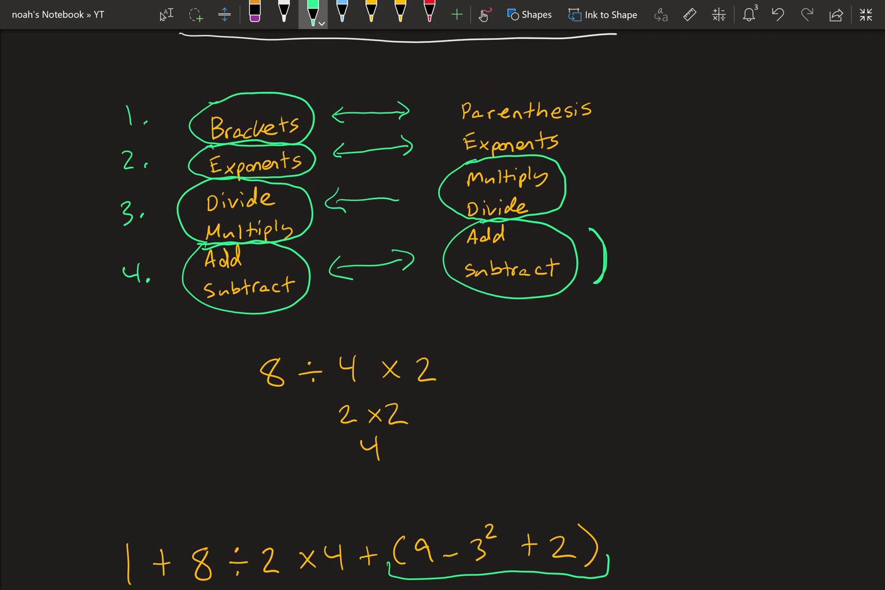
pyautogui.moveTo(383, 183); pyautogui.dragTo(402, 208)
# Step: Circle 8÷2 in green on the line 1+8÷2×4+2
pyautogui.scroll(-5, 442, 306)
pyautogui.scroll(-3, 443, 306)
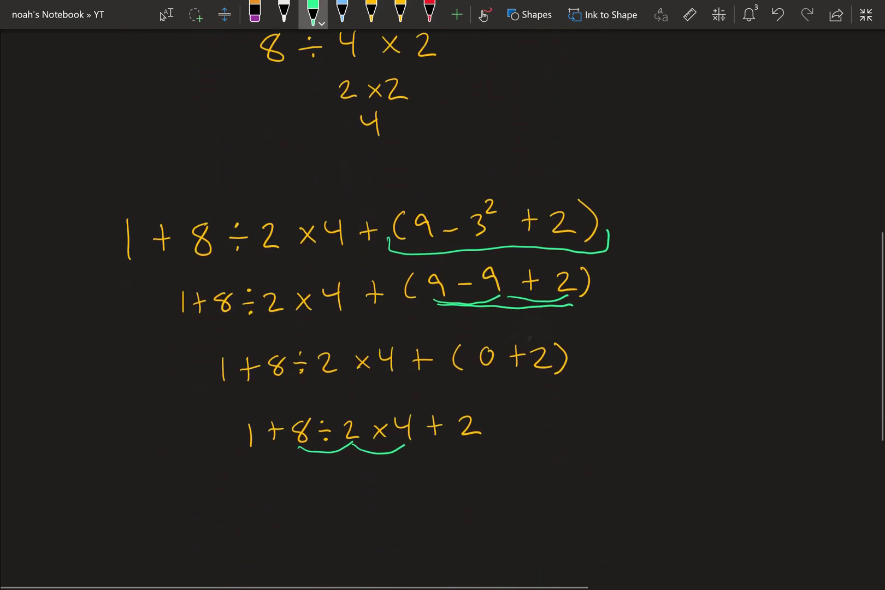
pyautogui.click(167, 14)
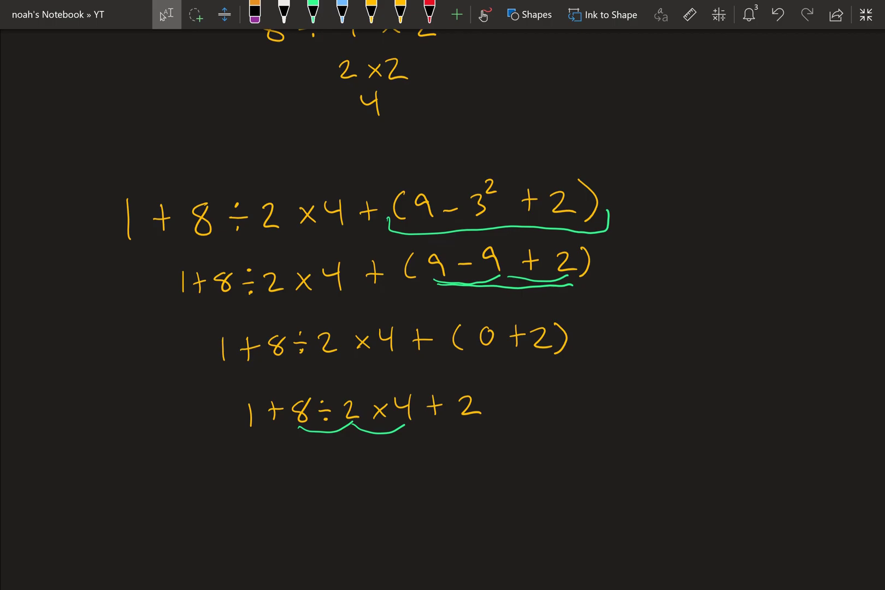
pyautogui.scroll(-2, 442, 306)
pyautogui.click(313, 14)
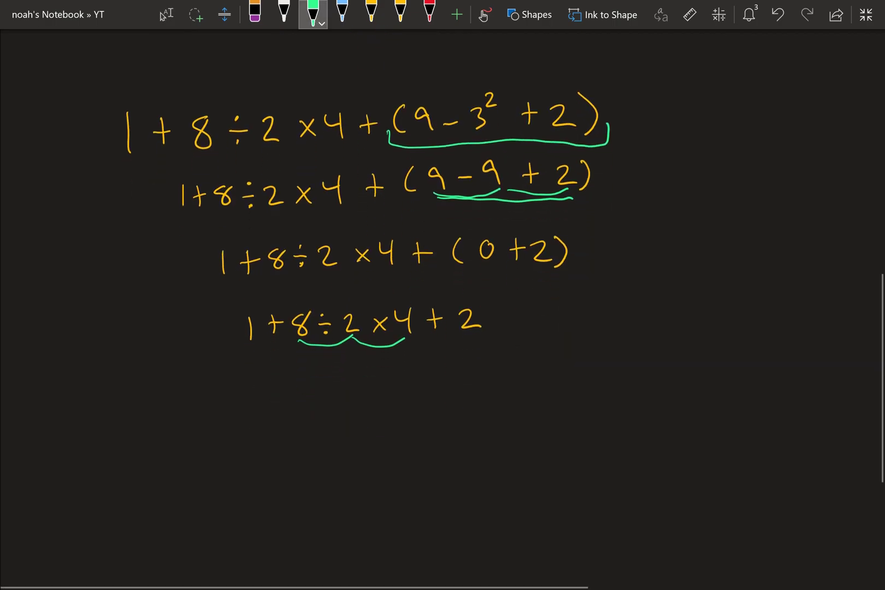
pyautogui.click(313, 14)
pyautogui.press('Escape')
pyautogui.moveTo(293, 308)
pyautogui.mouseDown()
pyautogui.moveTo(333, 295)
pyautogui.moveTo(339, 338)
pyautogui.moveTo(289, 304)
pyautogui.mouseUp()
pyautogui.click(371, 14)
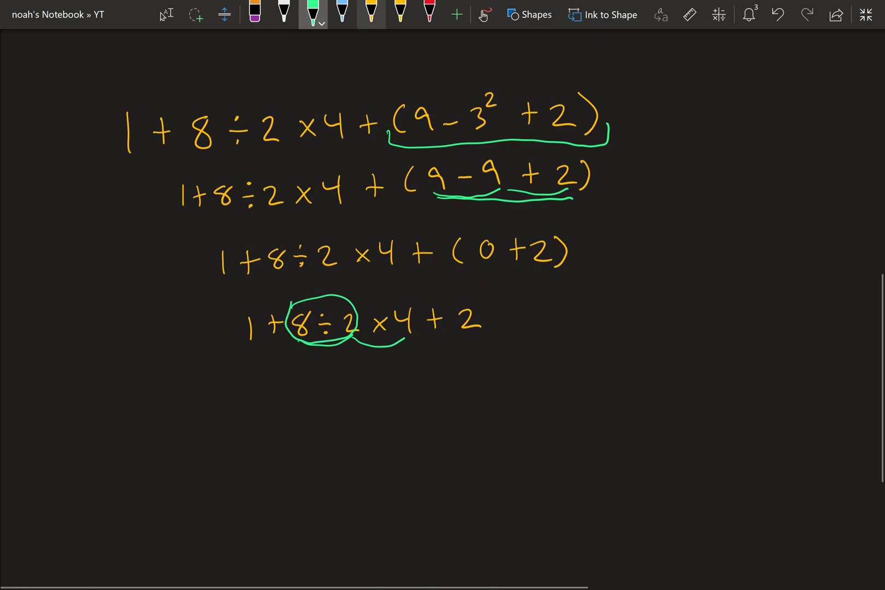
# Step: Write the next line 1+4×4+2 in yellow
pyautogui.moveTo(269, 376)
pyautogui.mouseDown()
pyautogui.moveTo(271, 400)
pyautogui.moveTo(296, 398)
pyautogui.mouseUp()
pyautogui.moveTo(287, 388)
pyautogui.mouseDown()
pyautogui.moveTo(335, 384)
pyautogui.moveTo(336, 397)
pyautogui.moveTo(396, 382)
pyautogui.moveTo(401, 393)
pyautogui.mouseUp()
pyautogui.moveTo(435, 366)
pyautogui.mouseDown()
pyautogui.moveTo(436, 388)
pyautogui.moveTo(442, 379)
pyautogui.mouseUp()
pyautogui.moveTo(457, 371); pyautogui.dragTo(476, 388)
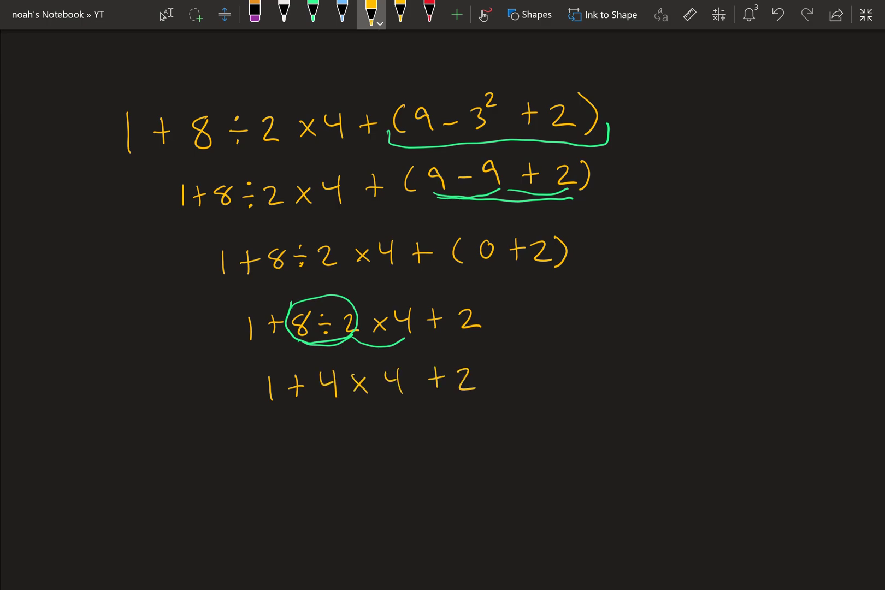
pyautogui.scroll(-3, 437, 273)
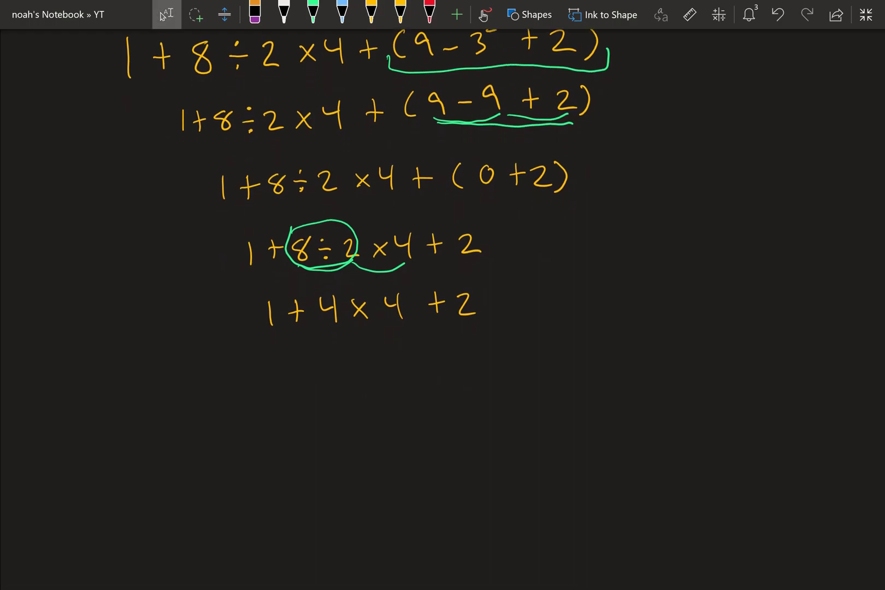
# Step: Underline 4×4 in green
pyautogui.click(313, 13)
pyautogui.click(327, 326)
pyautogui.moveTo(327, 326); pyautogui.dragTo(408, 329)
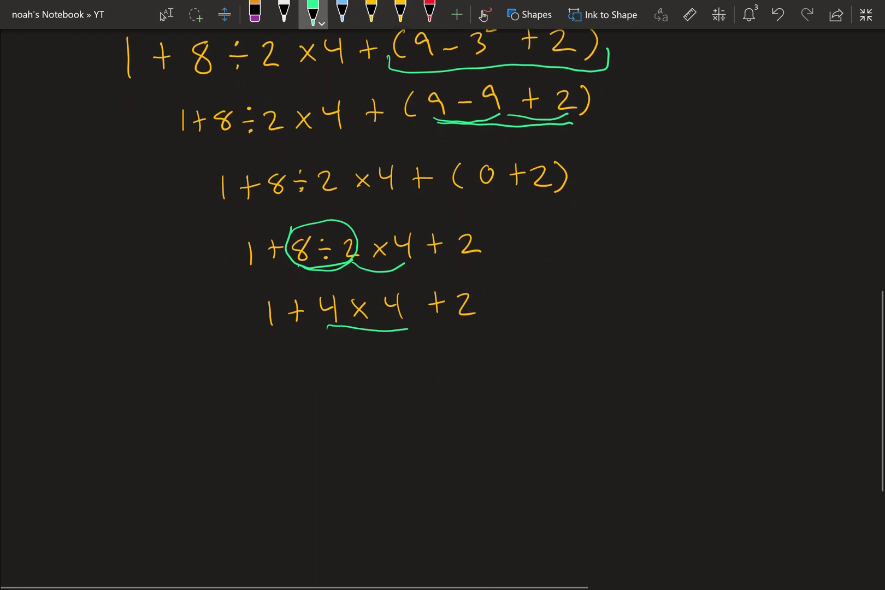
pyautogui.click(284, 14)
# Step: Write 1+16+2 in yellow and draw green arcs under 1+16 and 16+2
pyautogui.click(371, 13)
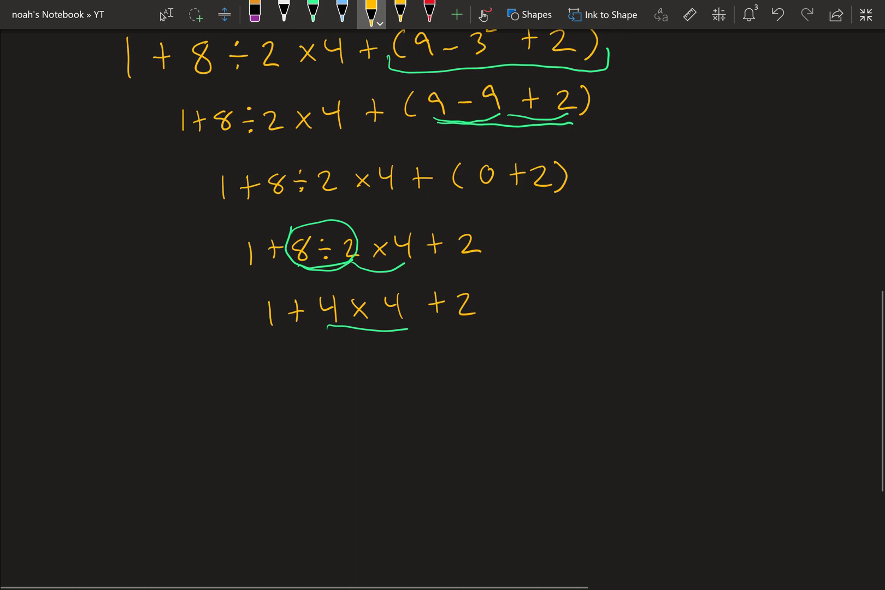
pyautogui.moveTo(284, 368)
pyautogui.mouseDown()
pyautogui.moveTo(286, 383)
pyautogui.moveTo(316, 390)
pyautogui.moveTo(328, 376)
pyautogui.mouseUp()
pyautogui.moveTo(352, 362)
pyautogui.mouseDown()
pyautogui.moveTo(351, 386)
pyautogui.moveTo(367, 377)
pyautogui.moveTo(407, 384)
pyautogui.moveTo(415, 370)
pyautogui.mouseUp()
pyautogui.moveTo(434, 364)
pyautogui.mouseDown()
pyautogui.moveTo(437, 384)
pyautogui.moveTo(454, 383)
pyautogui.mouseUp()
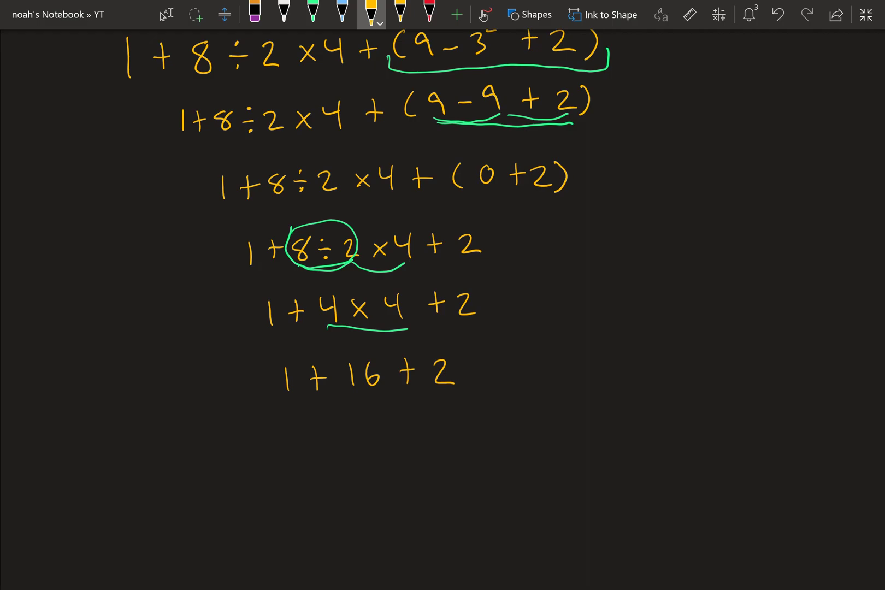
pyautogui.click(313, 13)
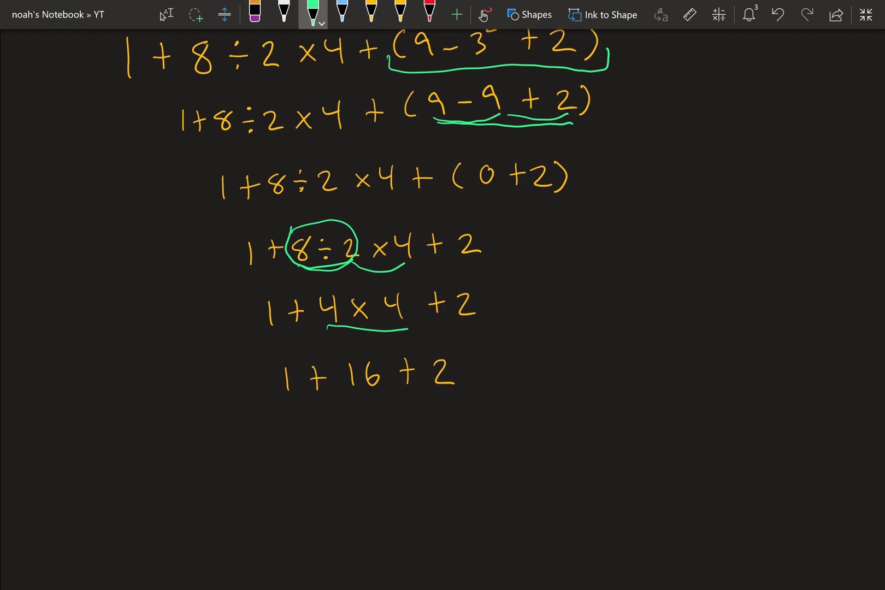
pyautogui.moveTo(290, 397); pyautogui.dragTo(454, 399)
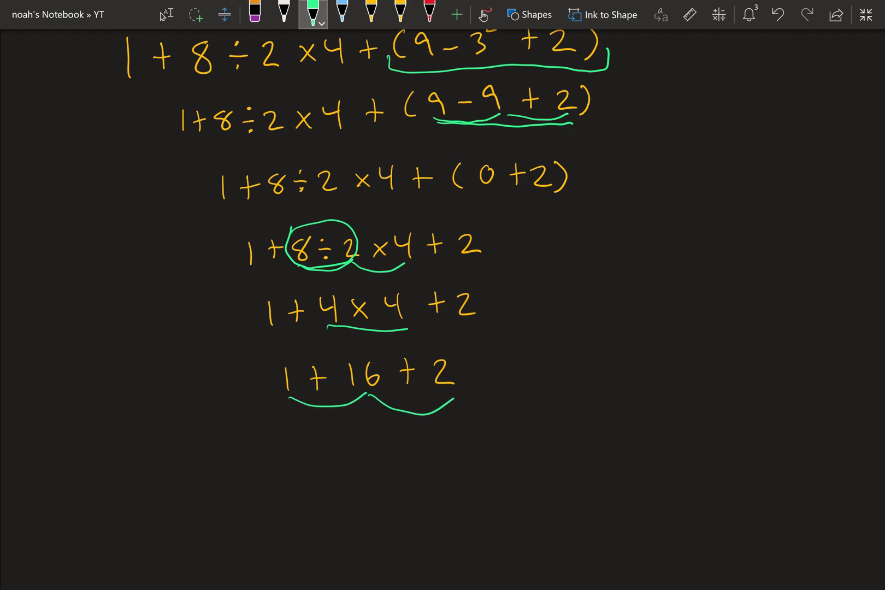
# Step: Write 17+2 below in yellow
pyautogui.click(371, 14)
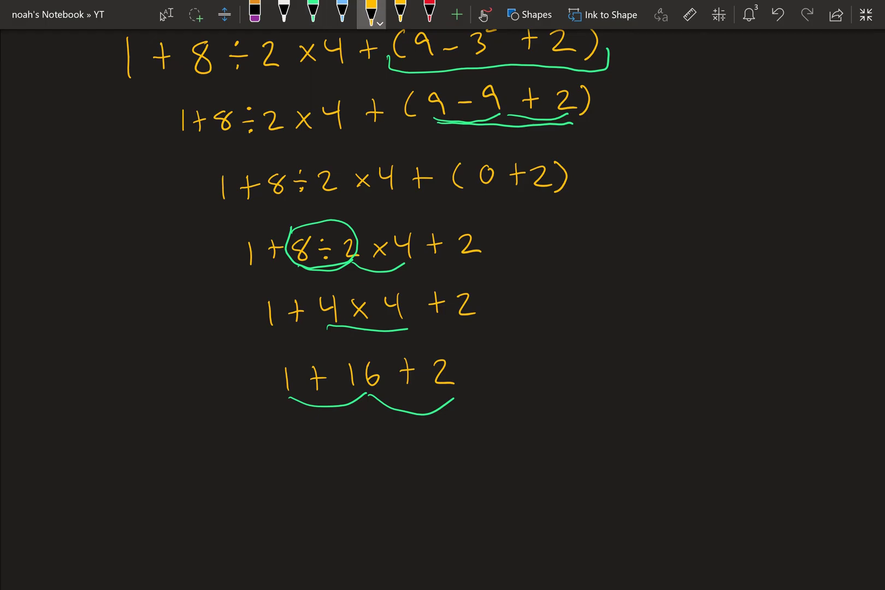
pyautogui.moveTo(309, 445)
pyautogui.mouseDown()
pyautogui.moveTo(311, 461)
pyautogui.moveTo(337, 462)
pyautogui.mouseUp()
pyautogui.moveTo(372, 434)
pyautogui.mouseDown()
pyautogui.moveTo(373, 458)
pyautogui.moveTo(381, 446)
pyautogui.mouseUp()
pyautogui.moveTo(389, 442); pyautogui.dragTo(413, 459)
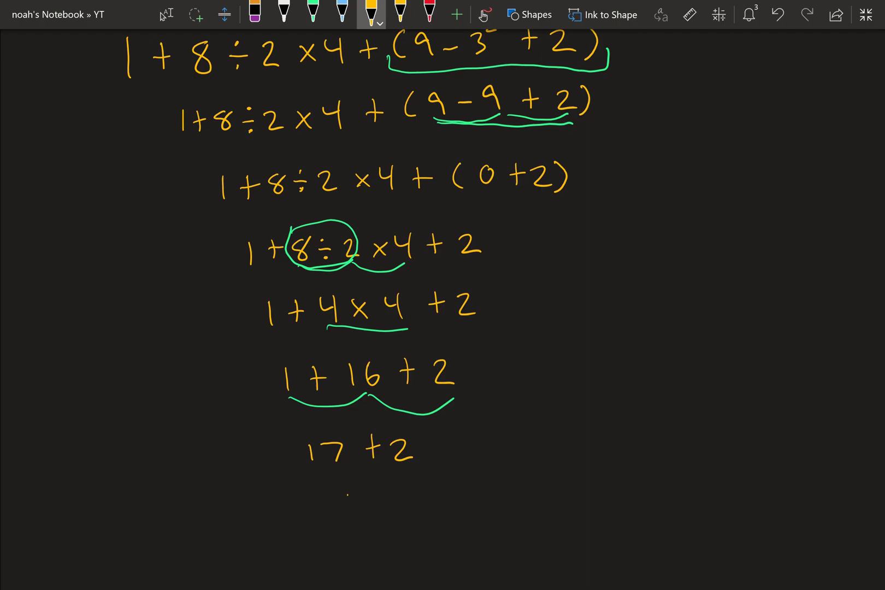